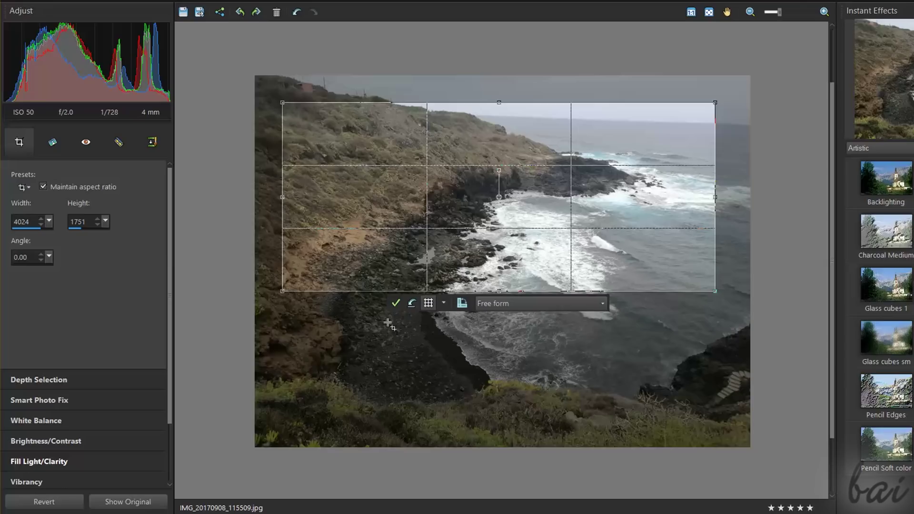
- Crop, cool and rotate the coastal photo, then fix both of the girl's red eyes
click(395, 304)
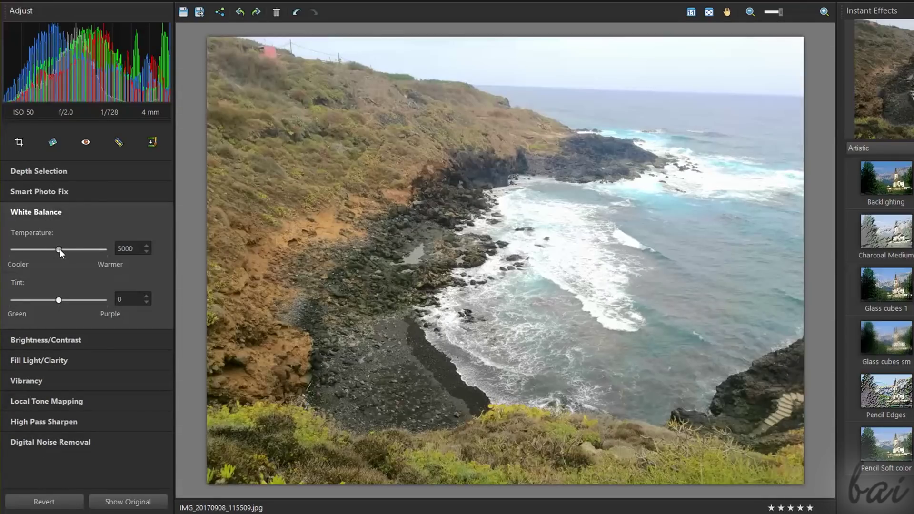
mouse_move(65, 249)
mouse_down()
mouse_move(56, 250)
mouse_move(76, 250)
mouse_up()
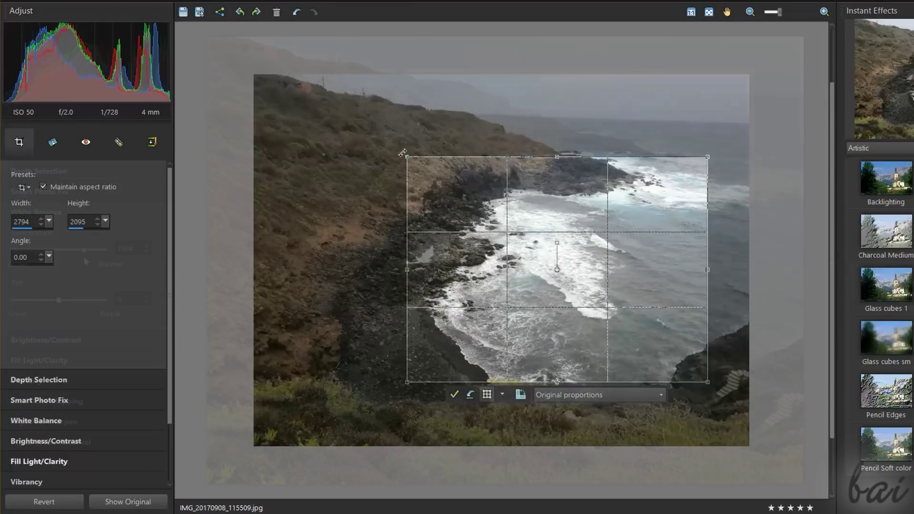
mouse_move(396, 152)
mouse_down()
mouse_move(394, 168)
mouse_move(419, 153)
mouse_up()
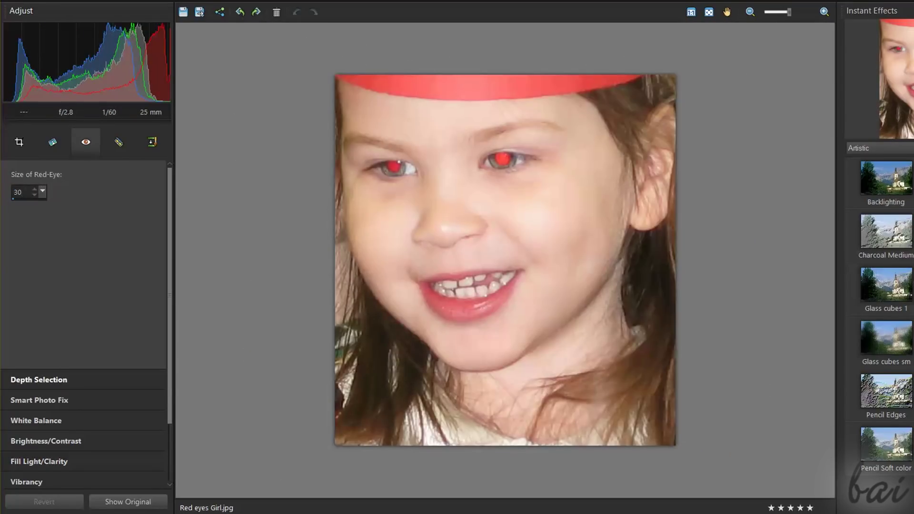
click(394, 167)
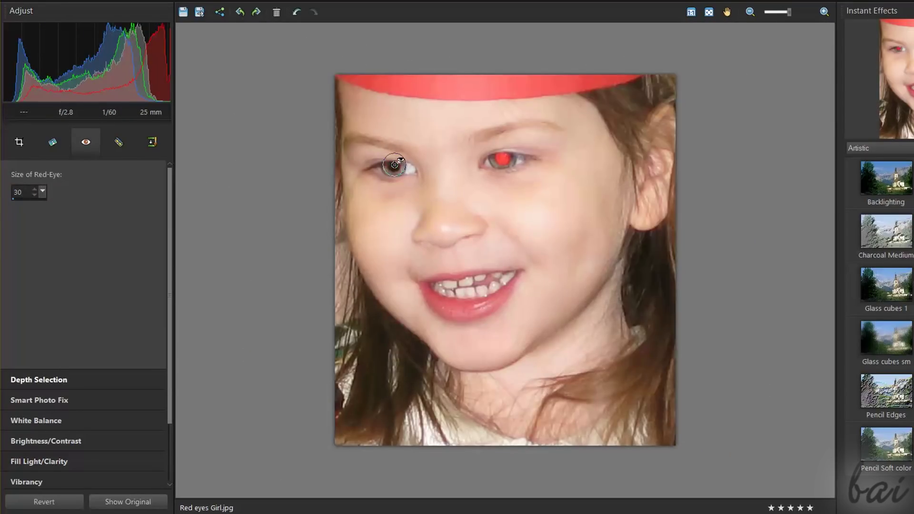
click(504, 159)
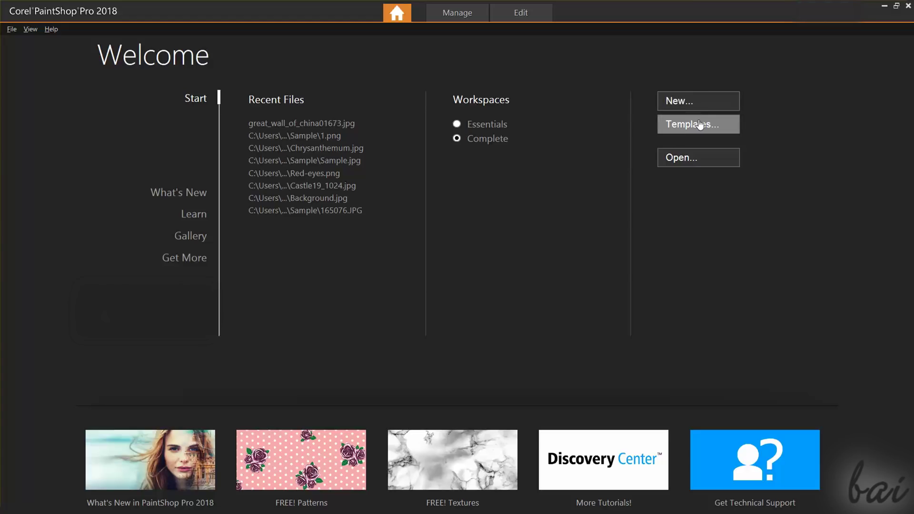
click(191, 188)
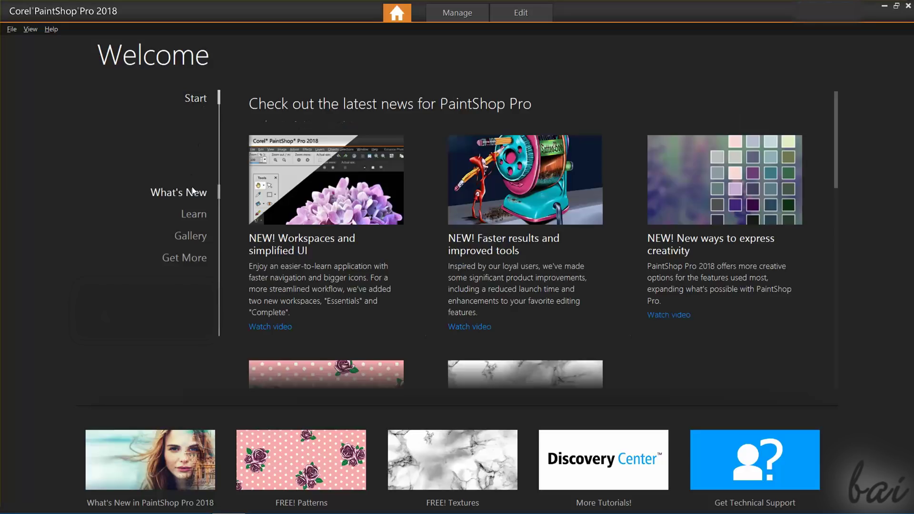
scroll(674, 240, down, 3)
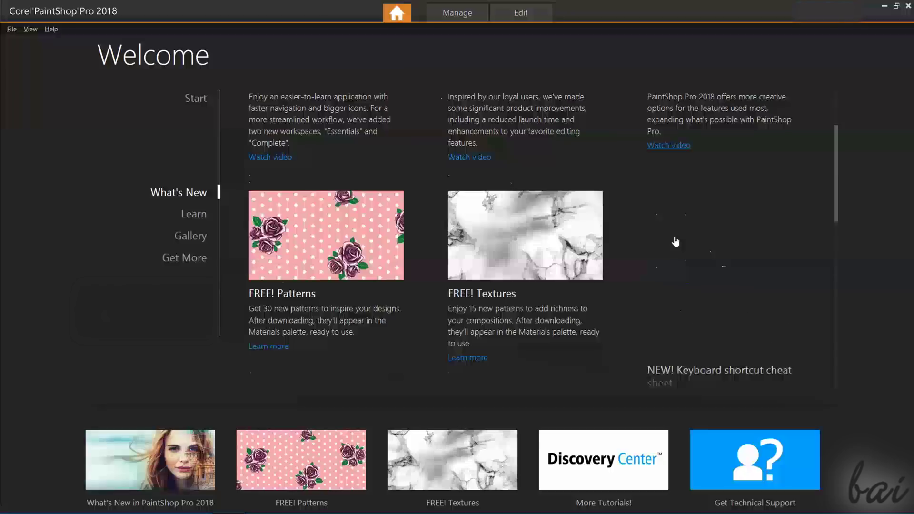
scroll(673, 241, down, 3)
scroll(674, 241, down, 3)
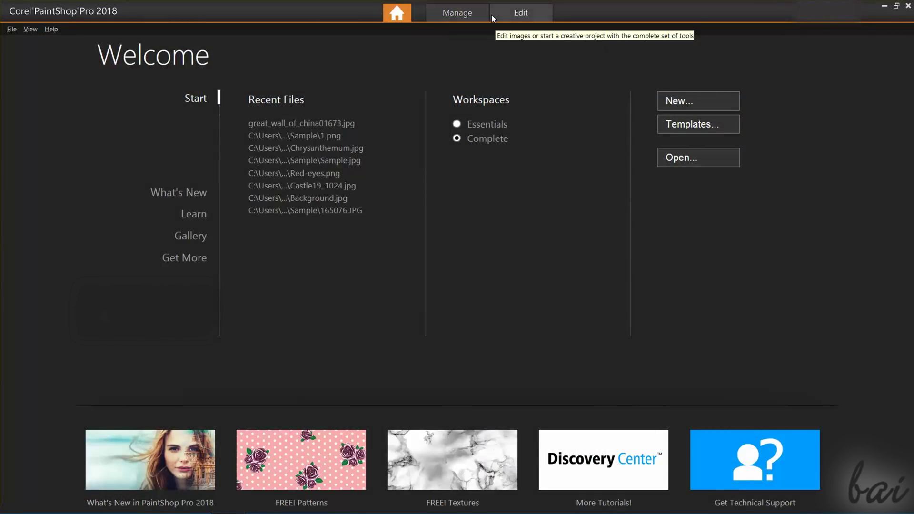
click(458, 12)
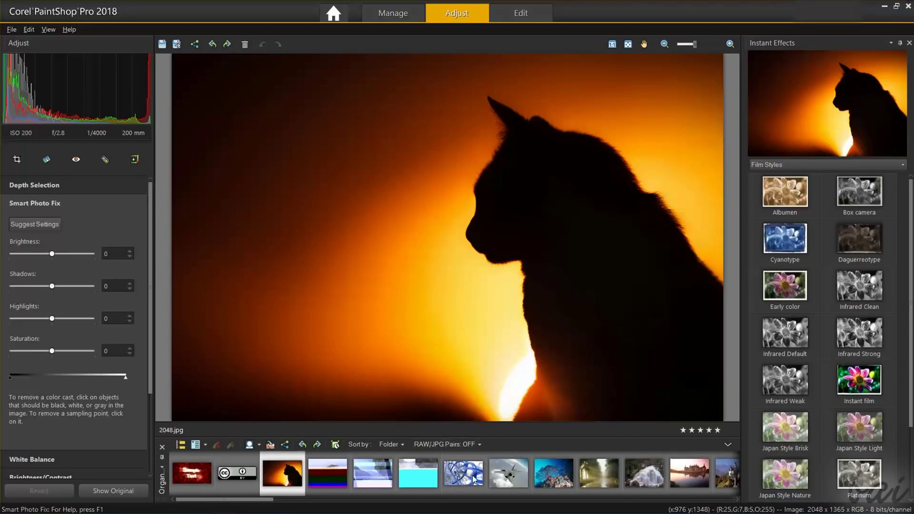
click(509, 474)
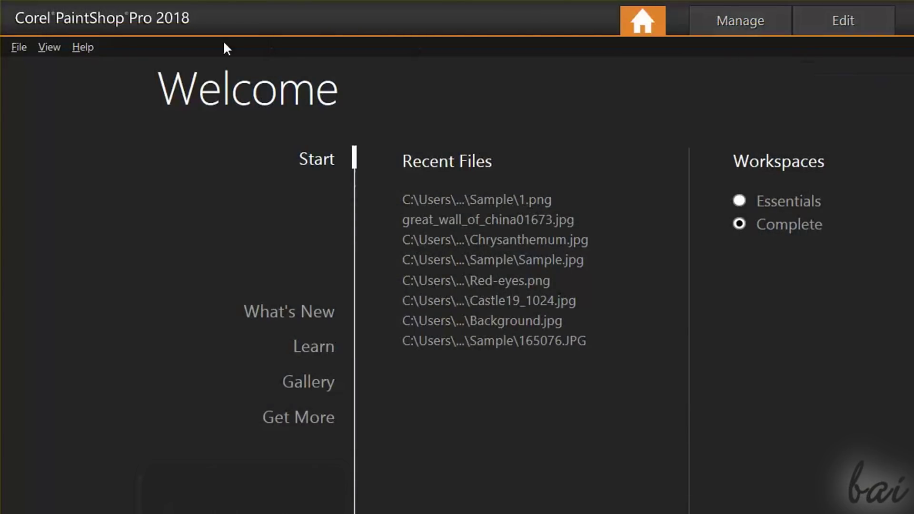
- Turn on the Adjust tab under Tabs in General Program Preferences
click(19, 47)
mouse_move(65, 233)
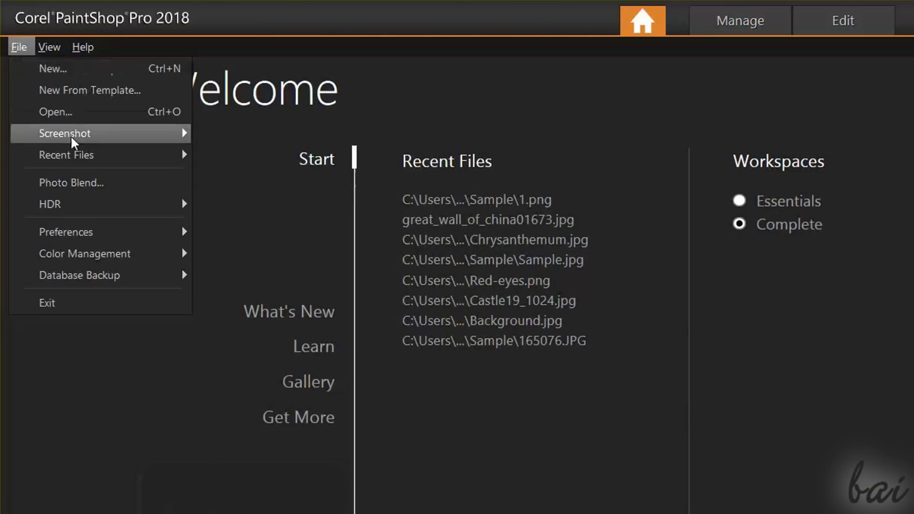
click(294, 232)
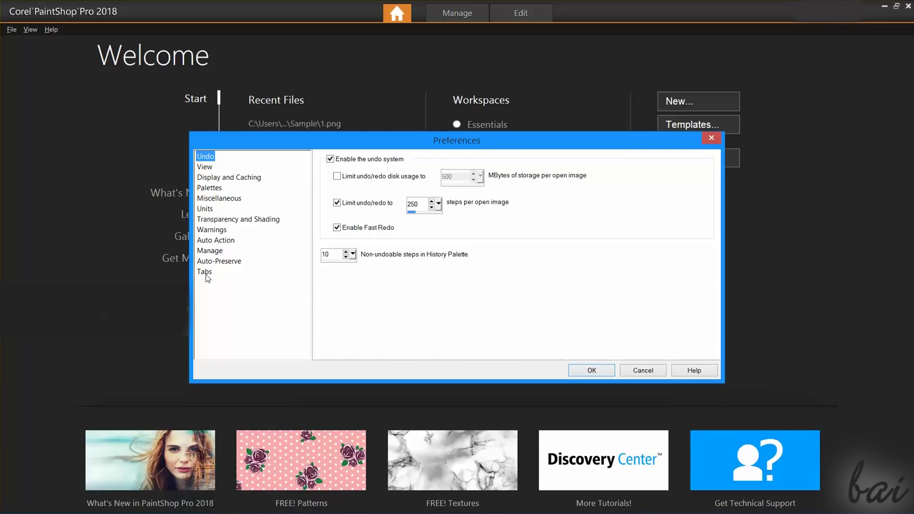
click(205, 273)
click(332, 202)
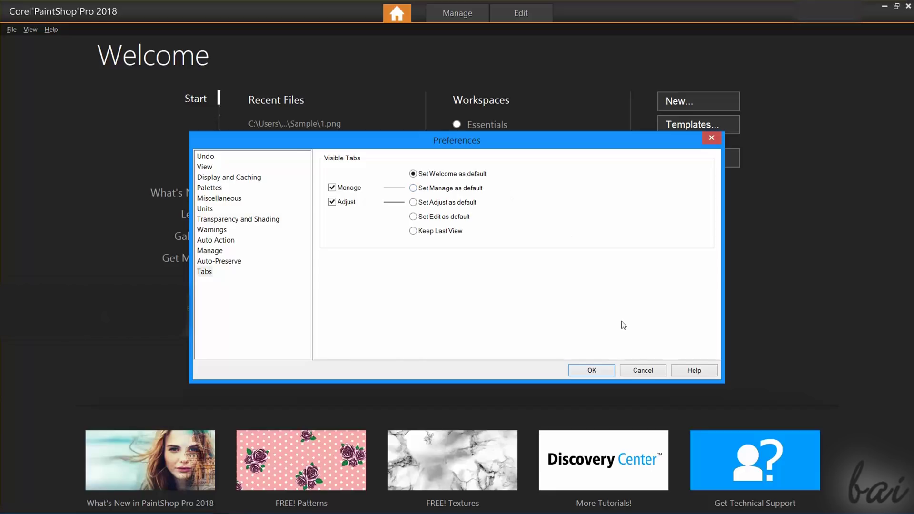
click(601, 372)
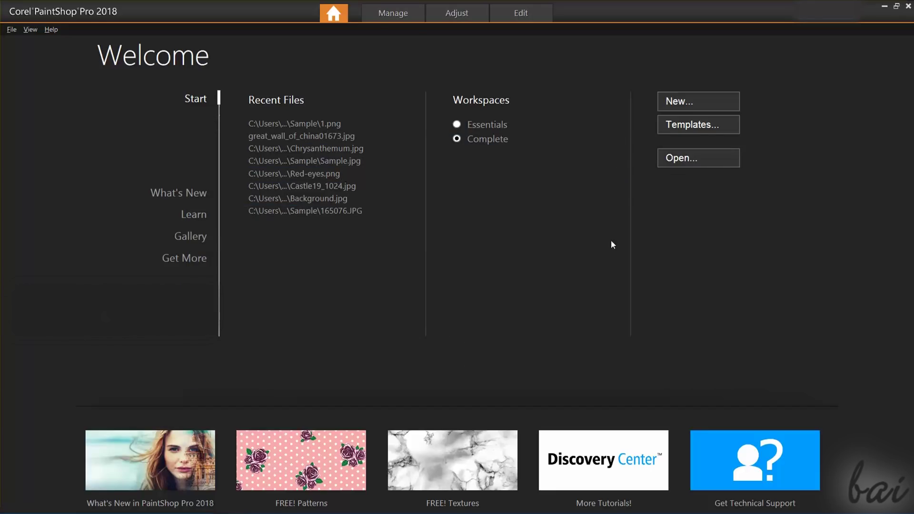
- In Adjust, load the cat photo 2048.jpg, then the jet photo Background.jpg
click(457, 13)
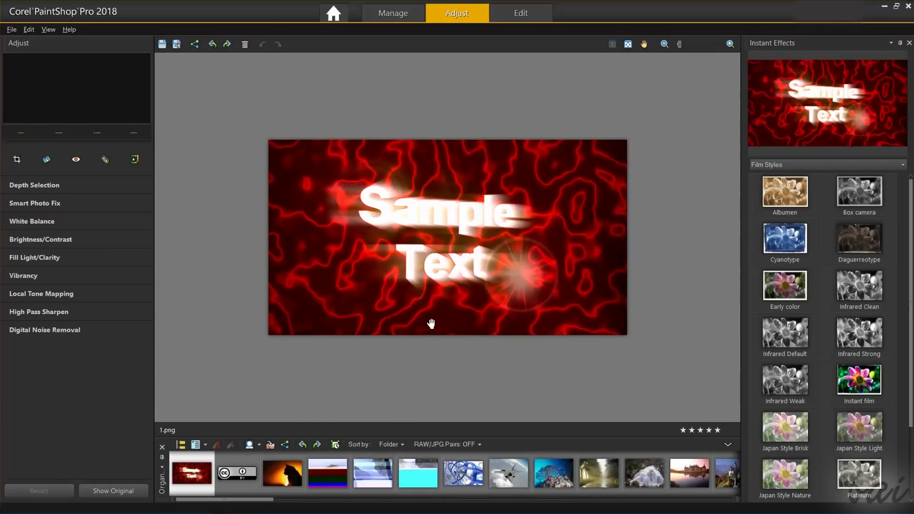
click(283, 473)
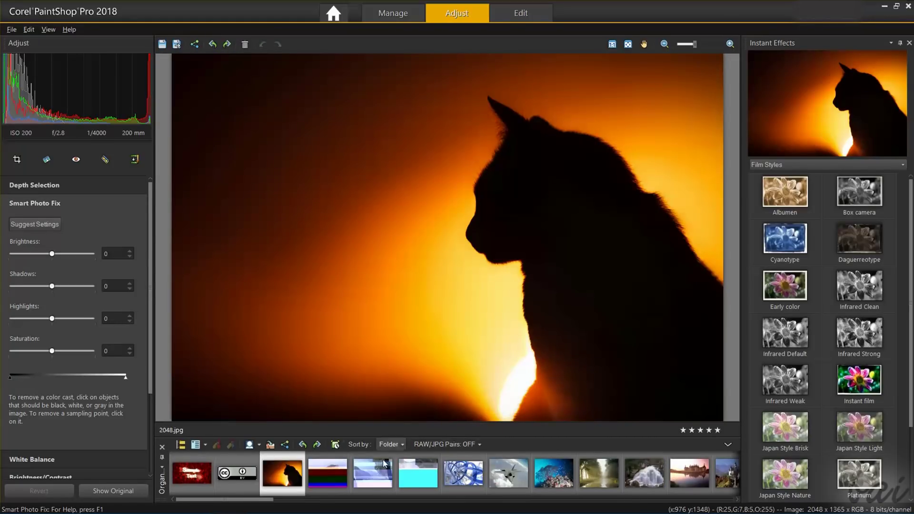
click(507, 474)
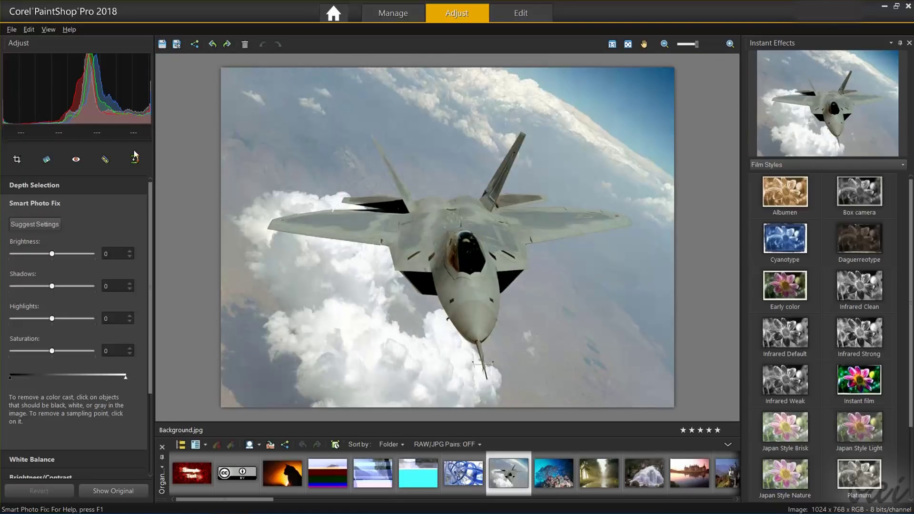
click(393, 13)
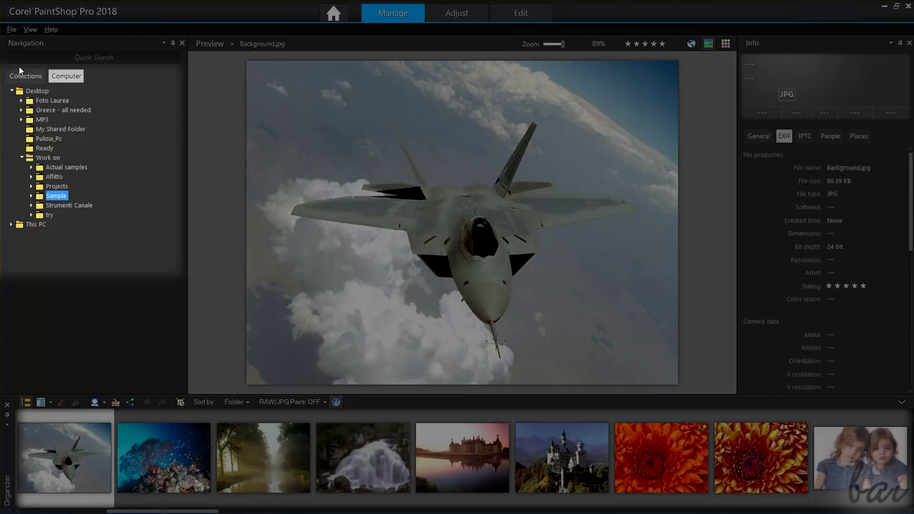
click(26, 76)
click(66, 77)
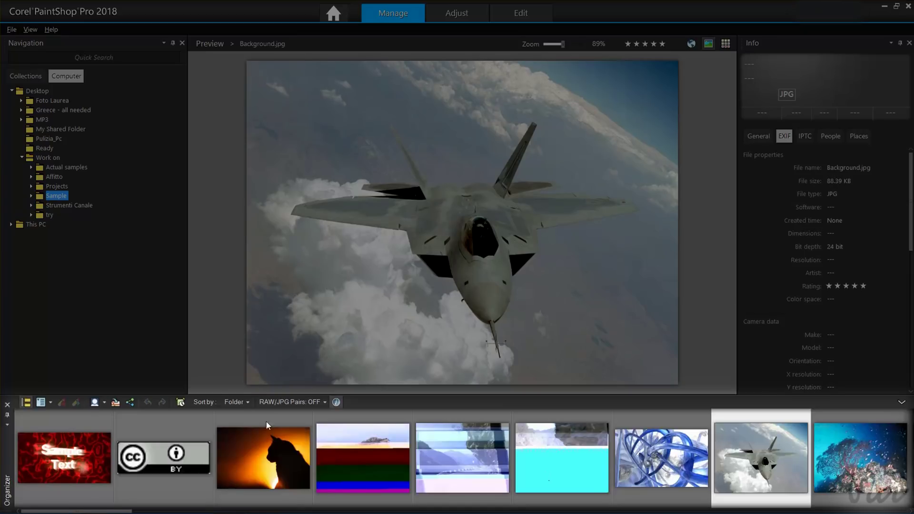
click(264, 448)
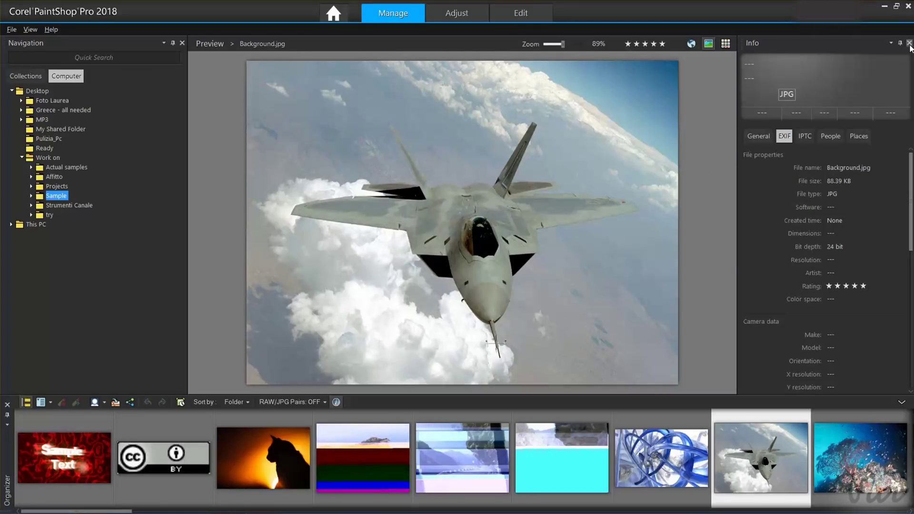
click(909, 43)
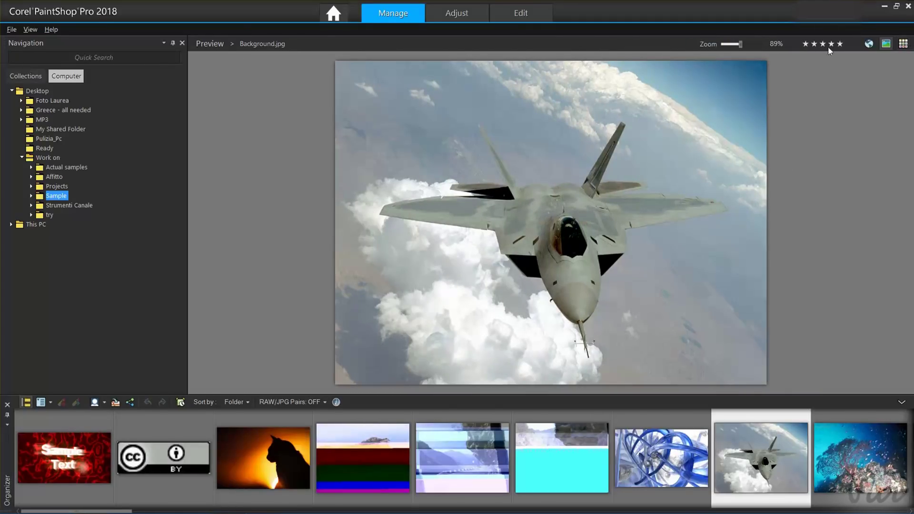
click(31, 30)
mouse_move(100, 227)
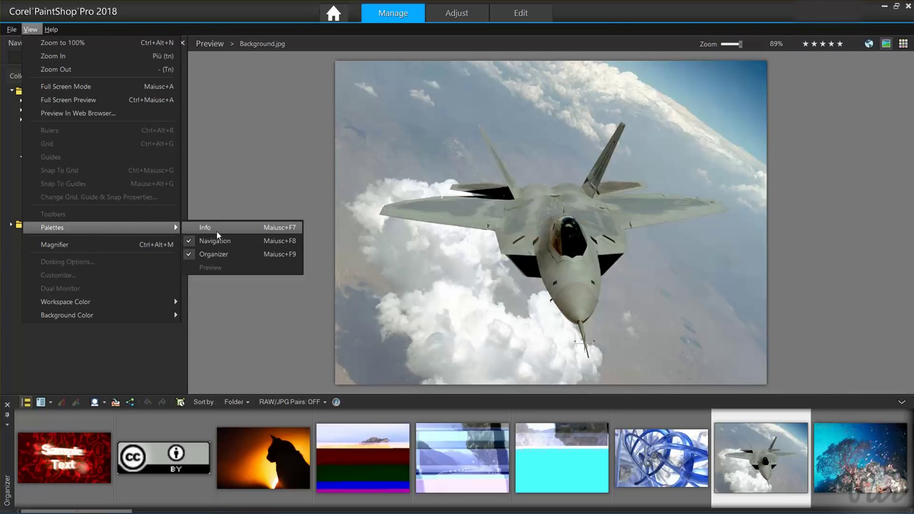
click(222, 232)
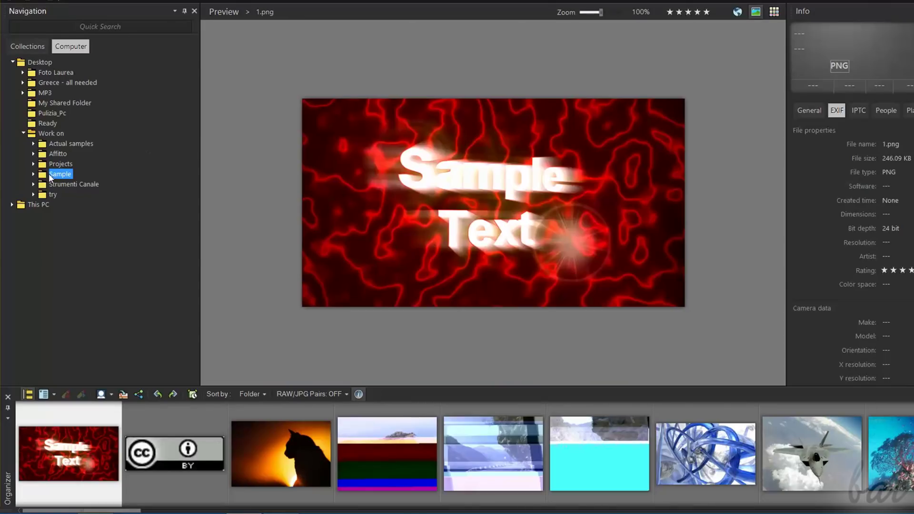
- Browse the Sample, Pictures and MyPictures folders in the navigation tree
click(33, 175)
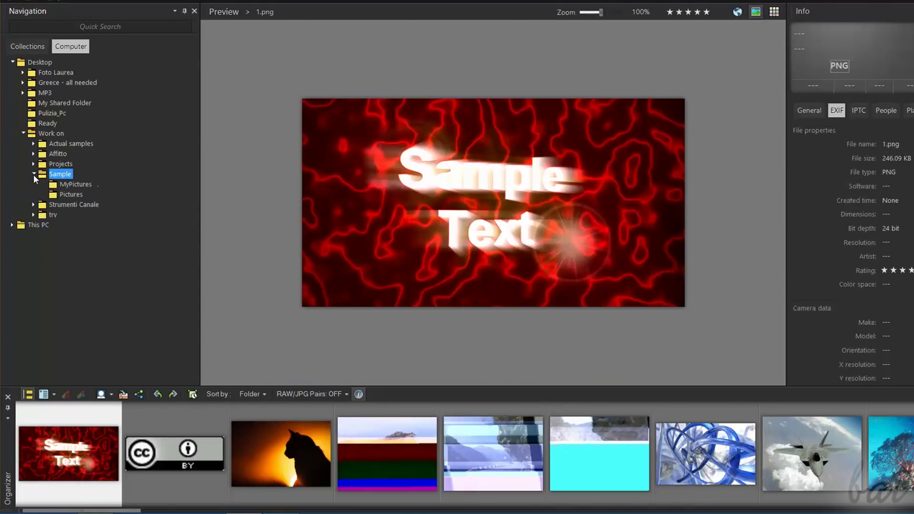
click(72, 194)
click(60, 173)
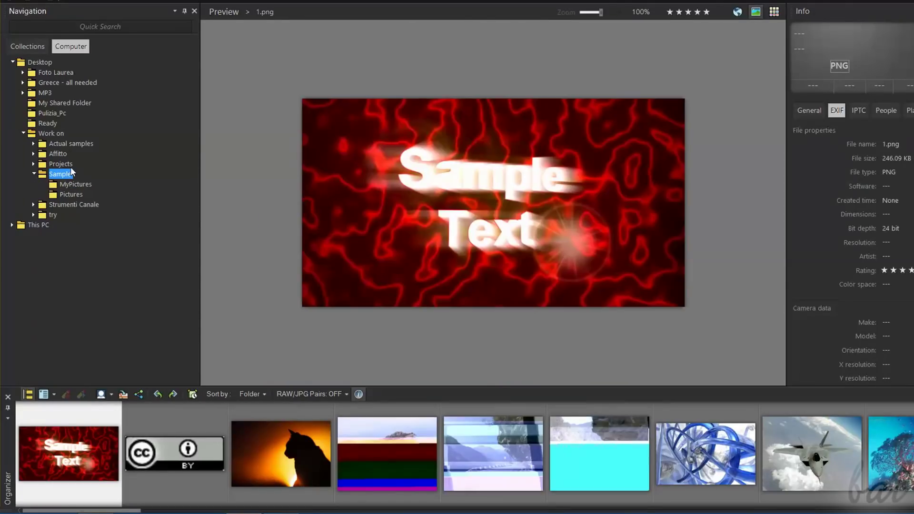
click(75, 194)
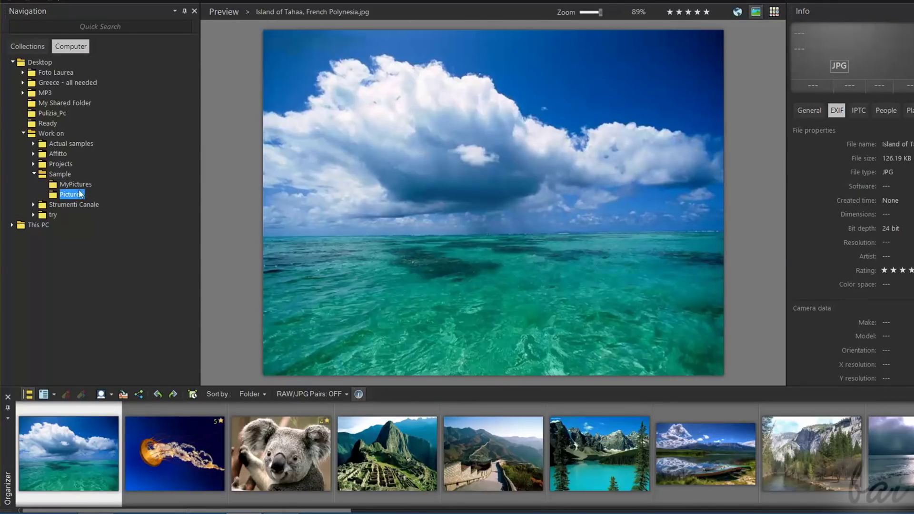
click(76, 185)
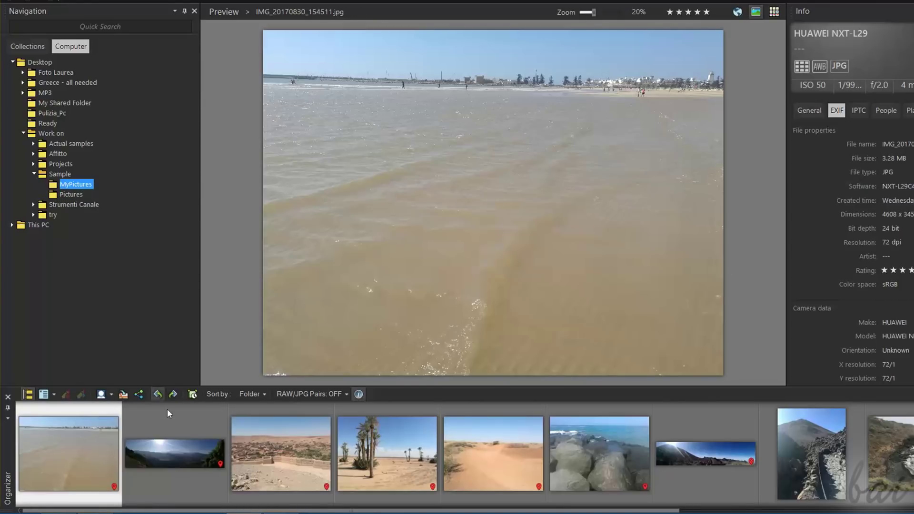
- Preview the desert village, palm trees, sand dunes and rocky shoreline photos
click(281, 452)
click(386, 454)
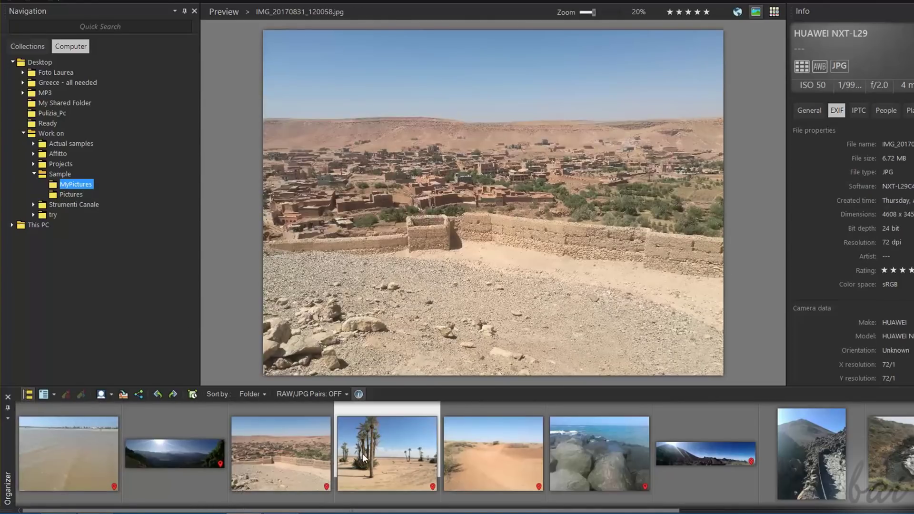
click(463, 460)
click(534, 453)
- Switch to Collections, try the calendar date search, and filter to 5-star photos
click(28, 45)
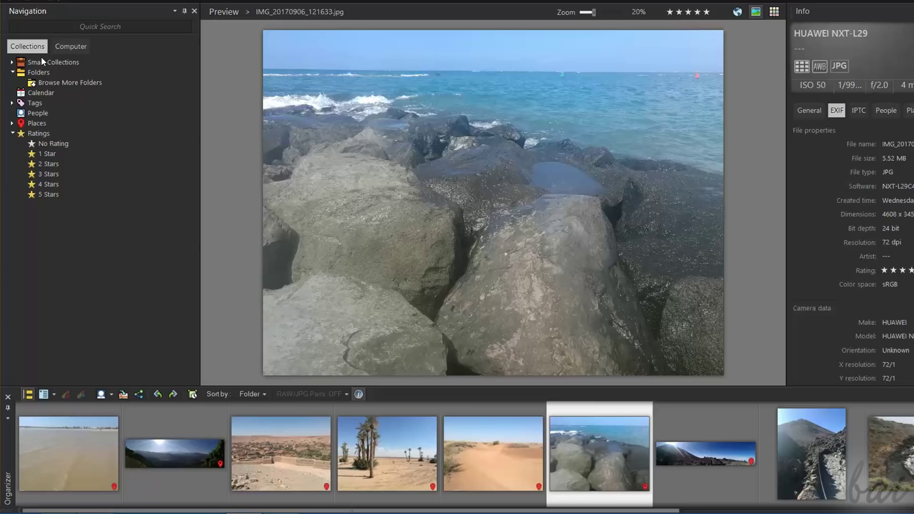
click(43, 92)
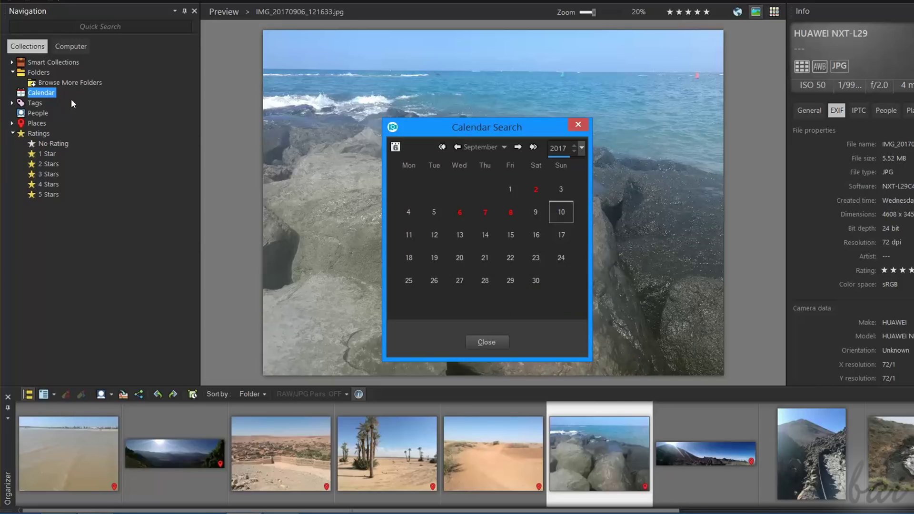
click(578, 126)
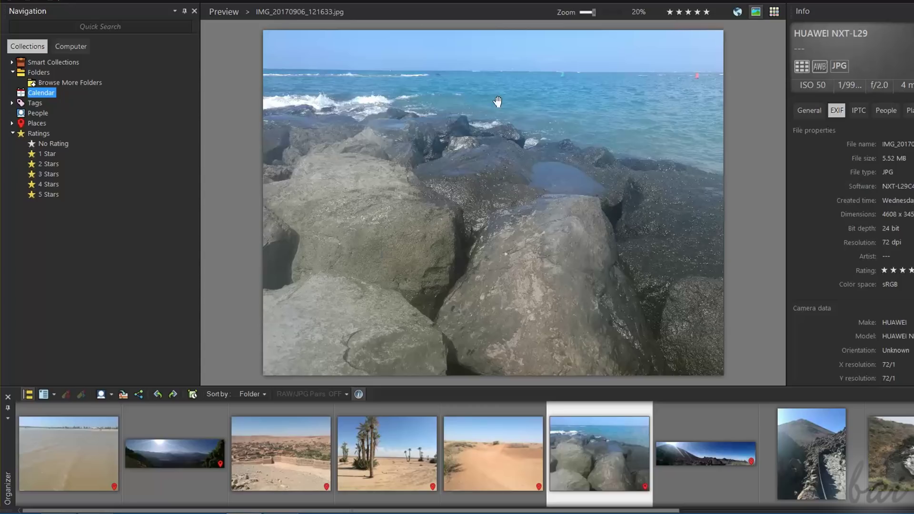
click(49, 194)
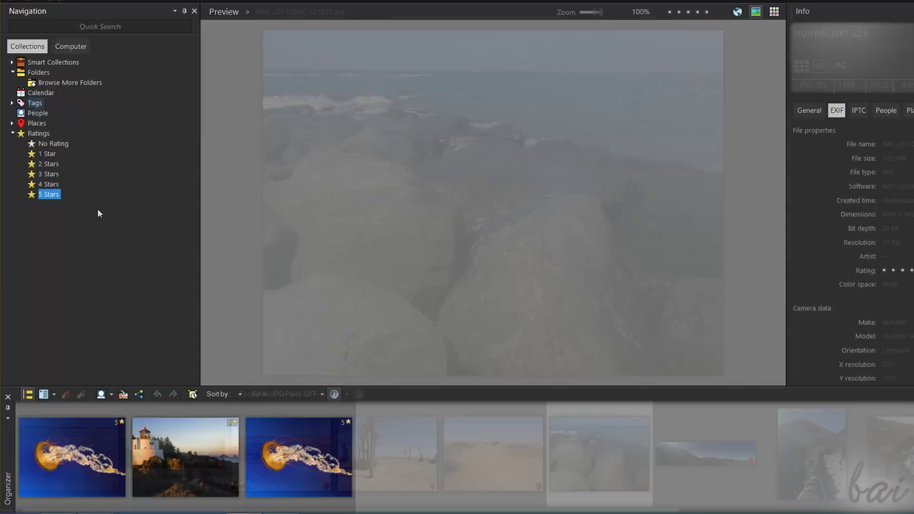
- Collapse Ratings, browse computer folders, toggle Map view, and step forward two photos
click(13, 133)
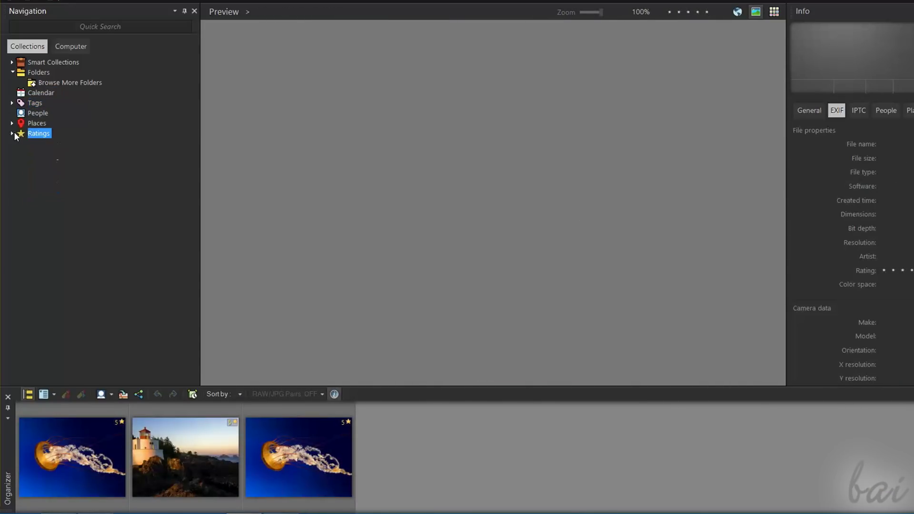
click(70, 47)
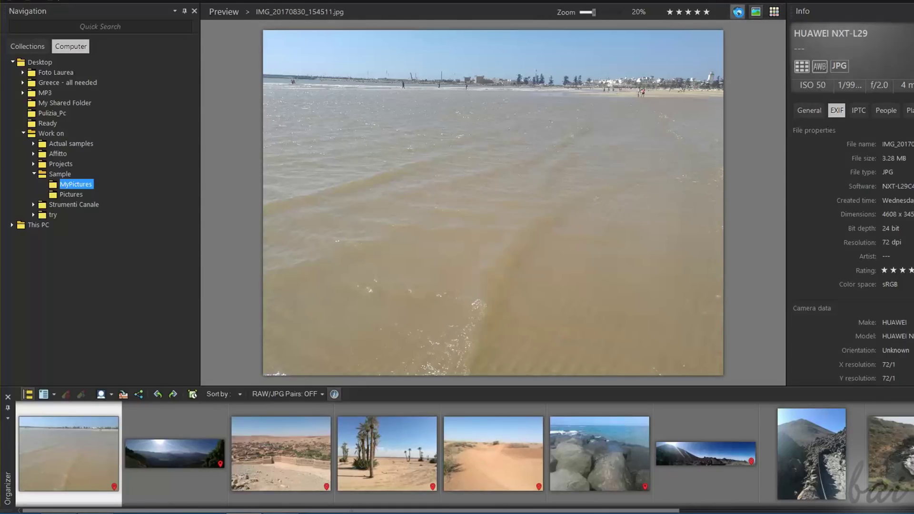
click(738, 11)
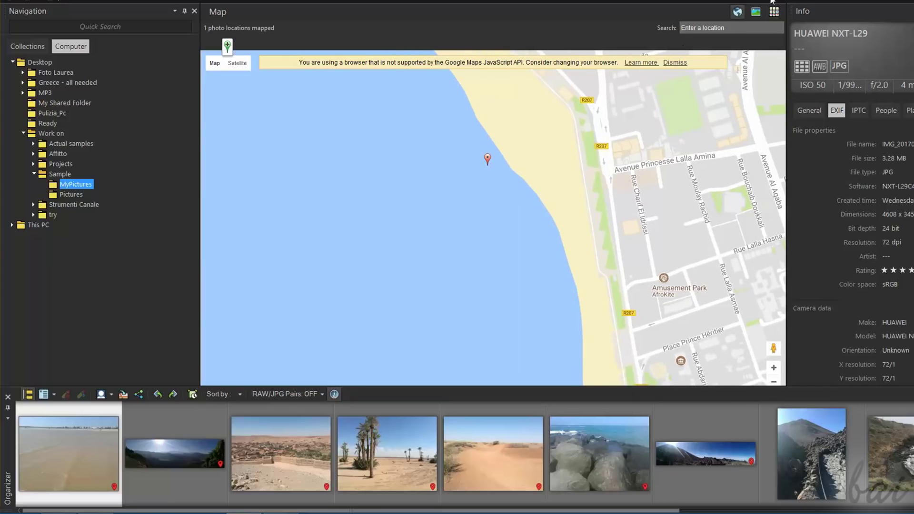
click(756, 11)
key(Right)
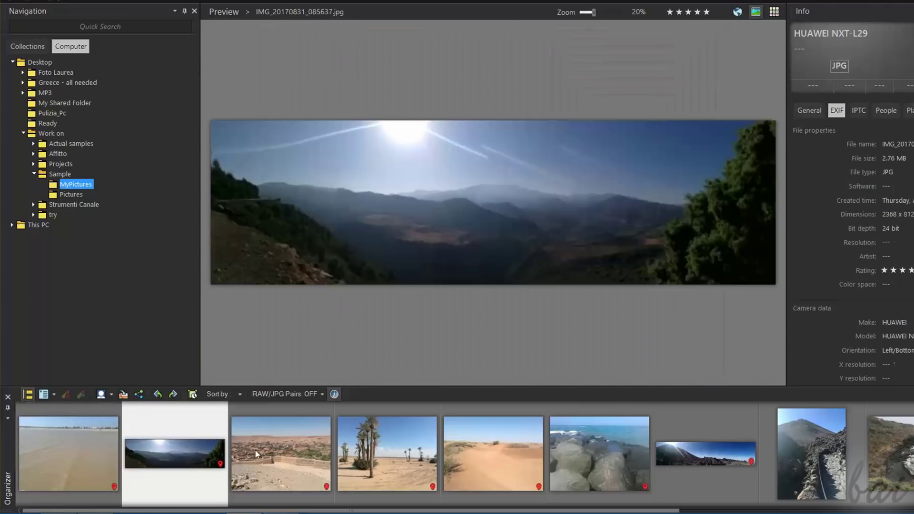
key(Right)
key(Right)
key(Right)
key(Right)
key(Right)
key(Right)
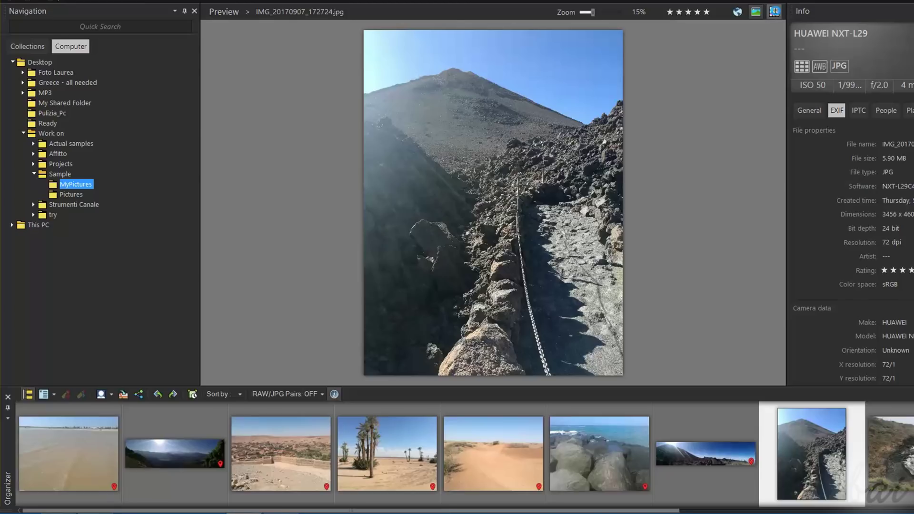
- Show MyPictures as a thumbnail grid and select the coastal-path photo
click(775, 12)
click(493, 61)
click(492, 144)
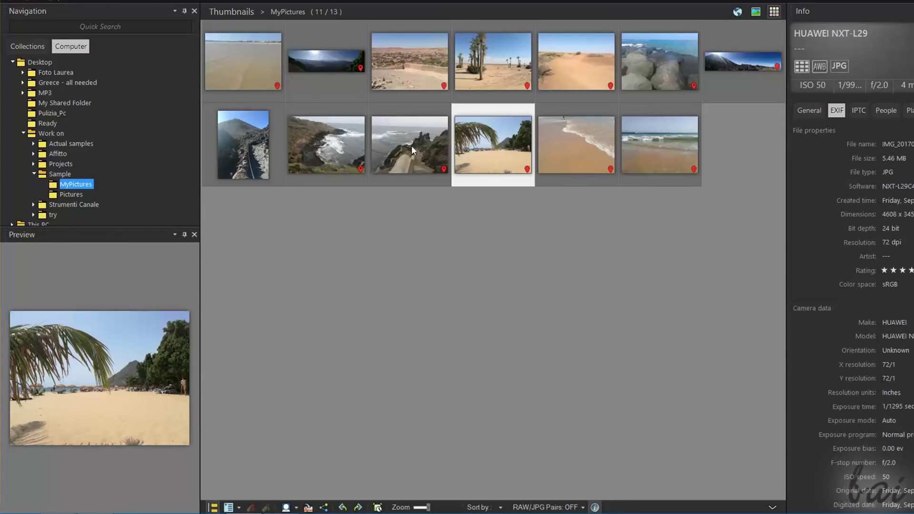
click(412, 146)
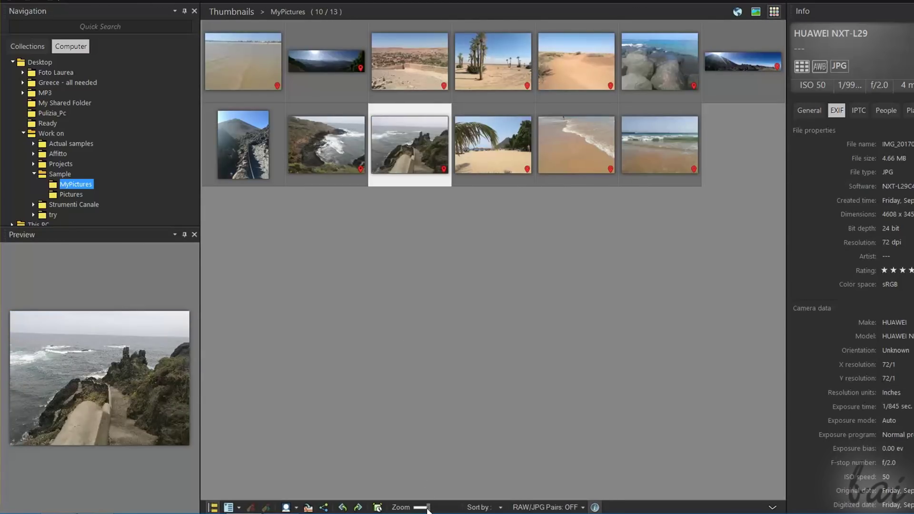
- Enlarge the thumbnails, then rotate the coastal-path photo right and back left
mouse_move(429, 508)
mouse_down()
mouse_move(451, 508)
mouse_move(427, 507)
mouse_move(440, 508)
mouse_up()
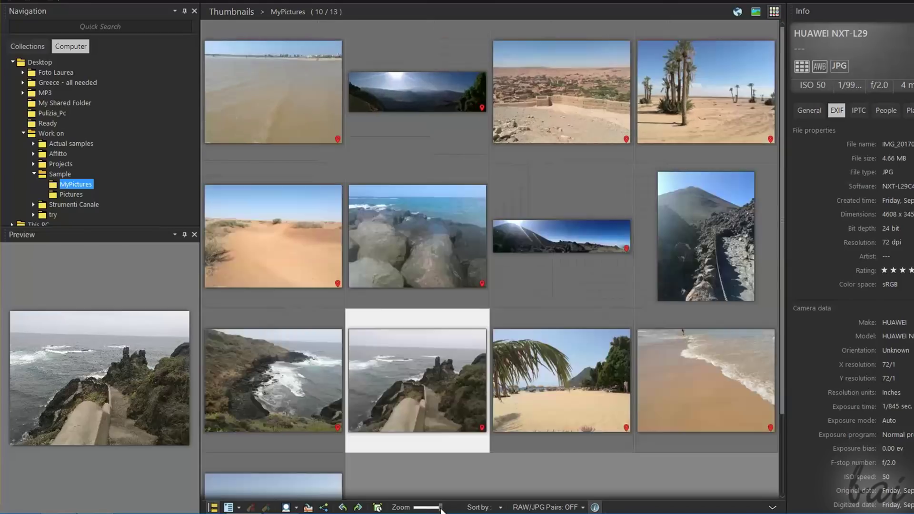
drag(438, 507, 441, 508)
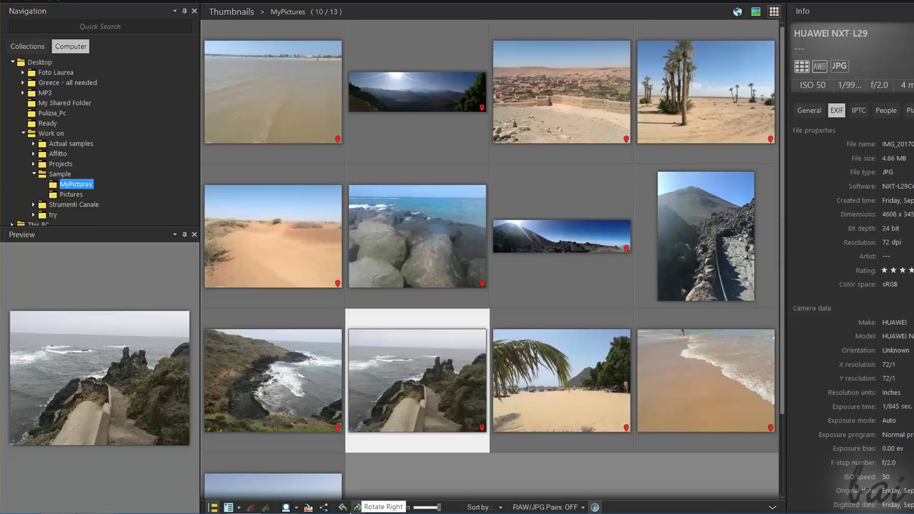
click(359, 509)
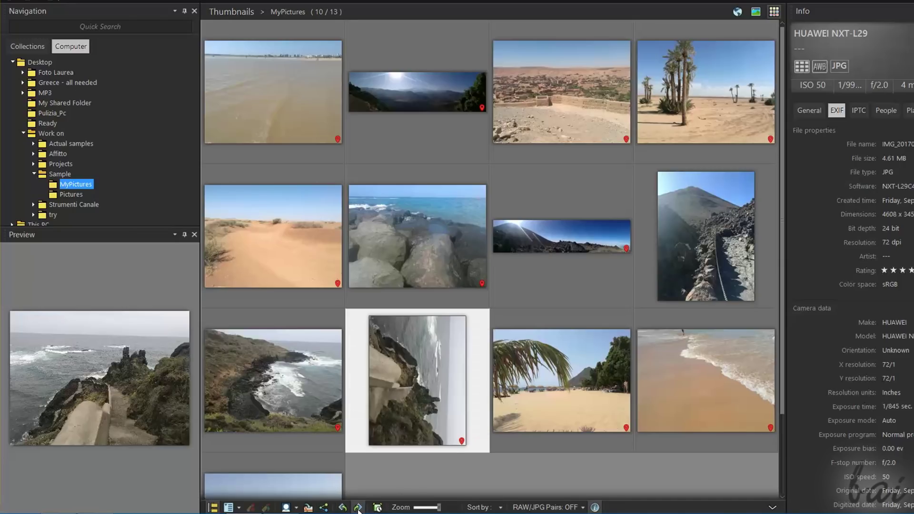
click(344, 507)
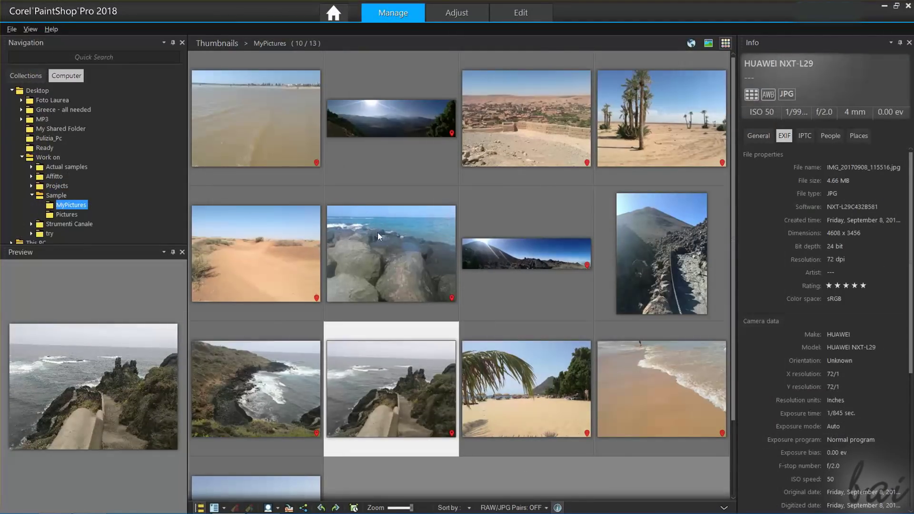
- Open the rocky-shore photo in Quick Review, rotating it and back to landscape
double_click(390, 244)
click(262, 502)
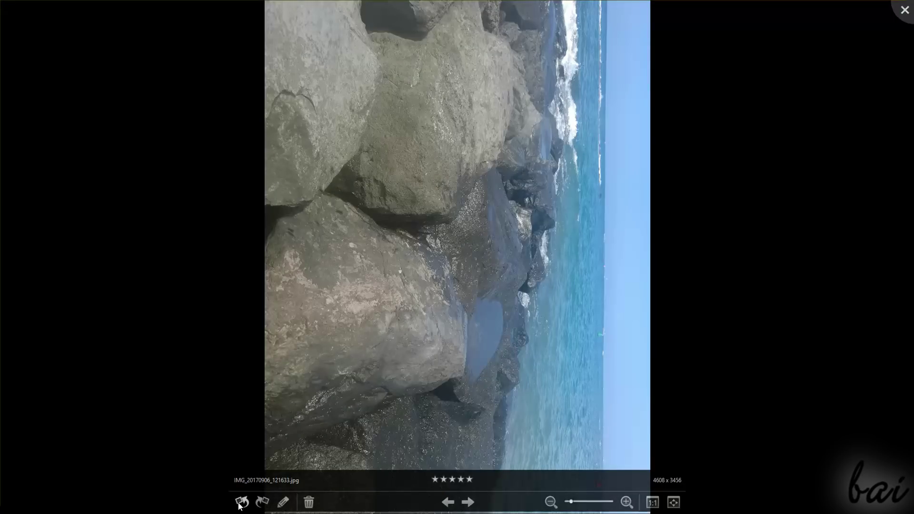
click(242, 505)
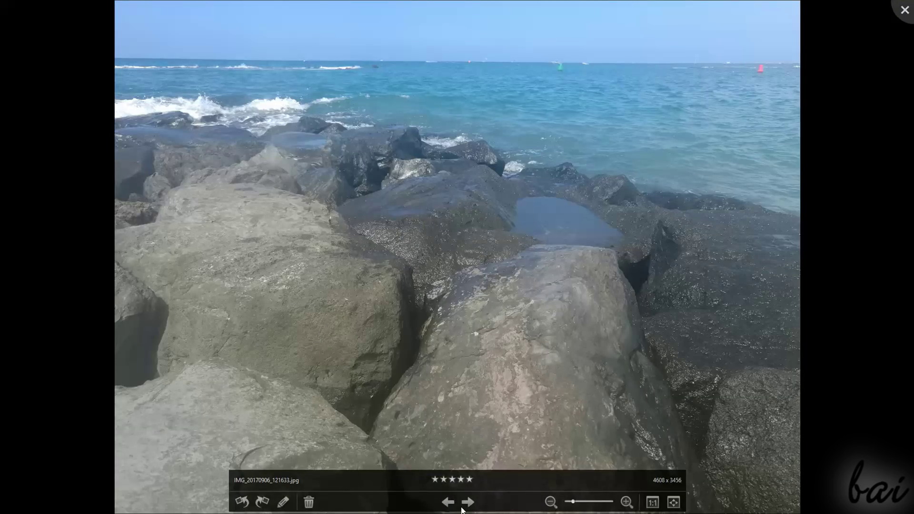
- Step to the mountain panorama and back, then cancel deleting the rocky-shore photo
click(469, 504)
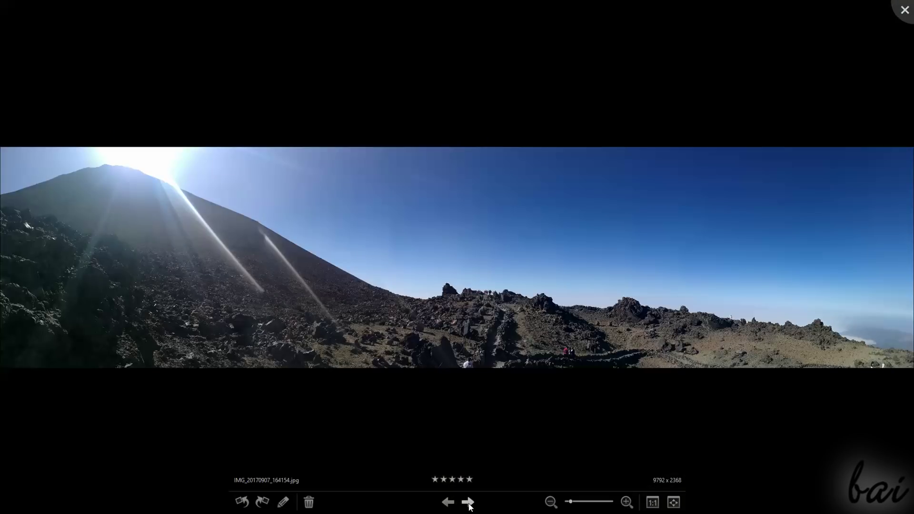
click(449, 503)
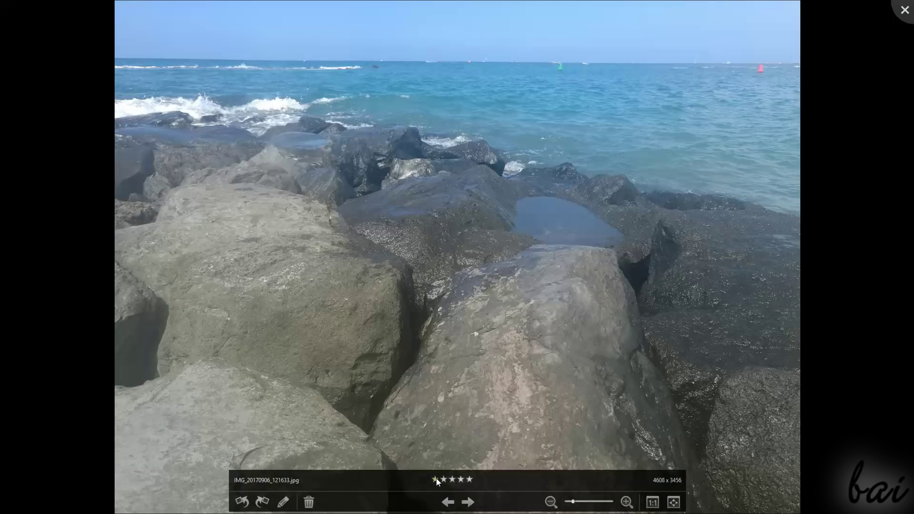
click(308, 504)
click(486, 272)
scroll(478, 249, down, 8)
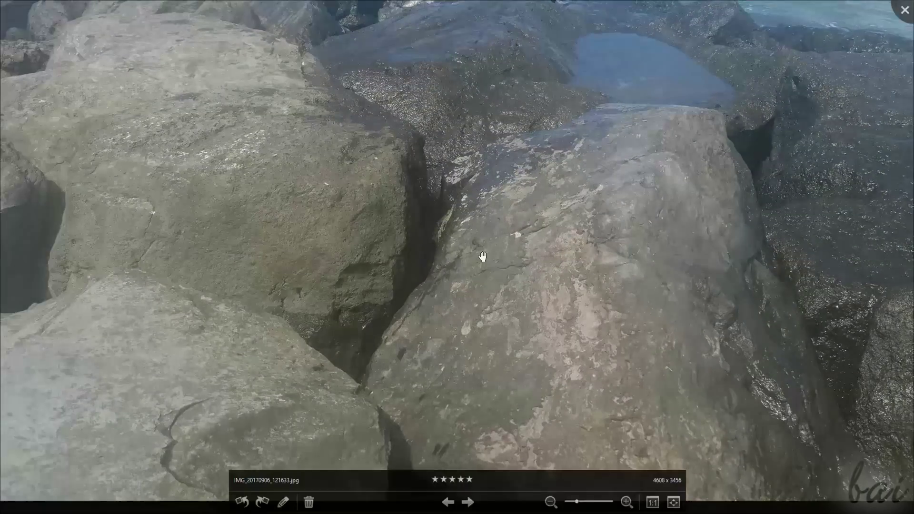
scroll(521, 223, down, 6)
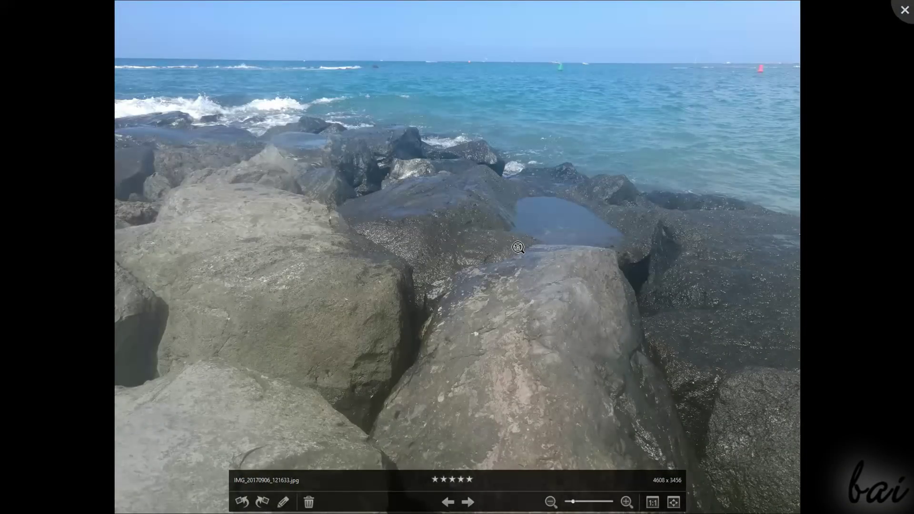
- Exit Quick Review and select the desert-town, palm, mountain-path, beach and rocky-coast photos
key(Escape)
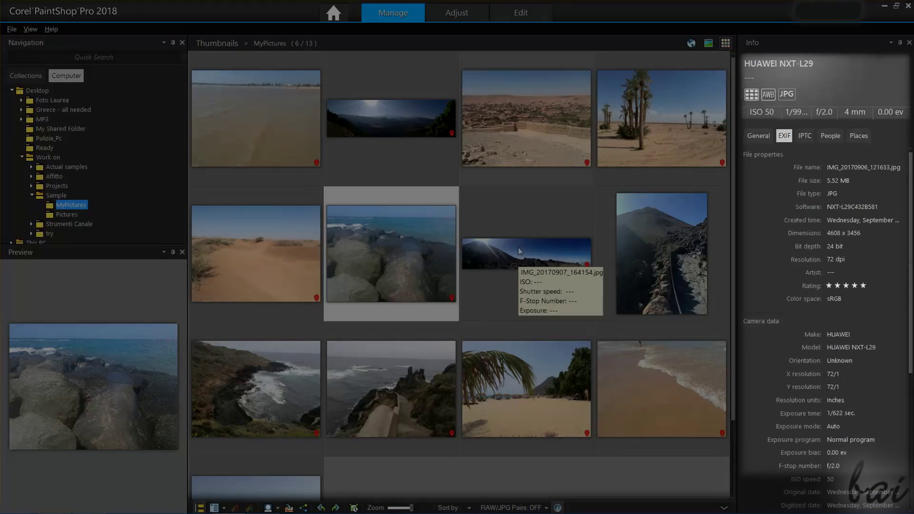
click(535, 130)
click(622, 123)
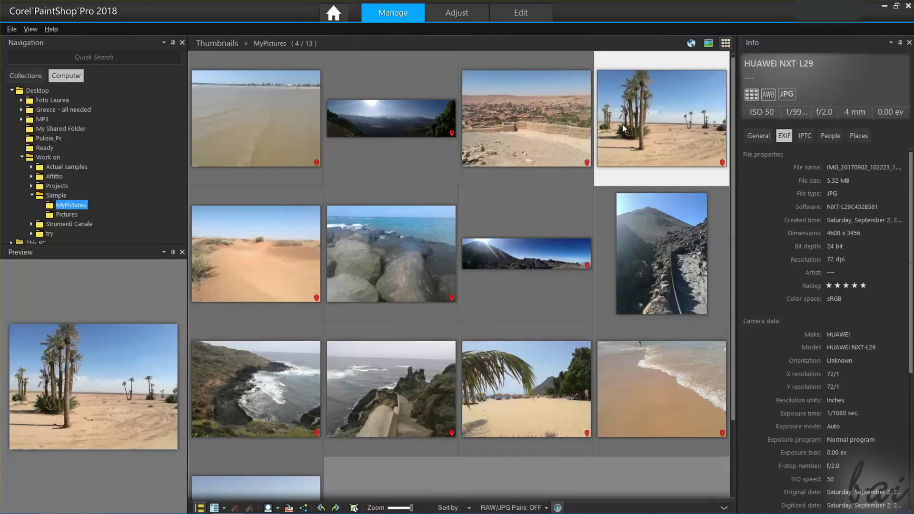
click(639, 235)
click(634, 379)
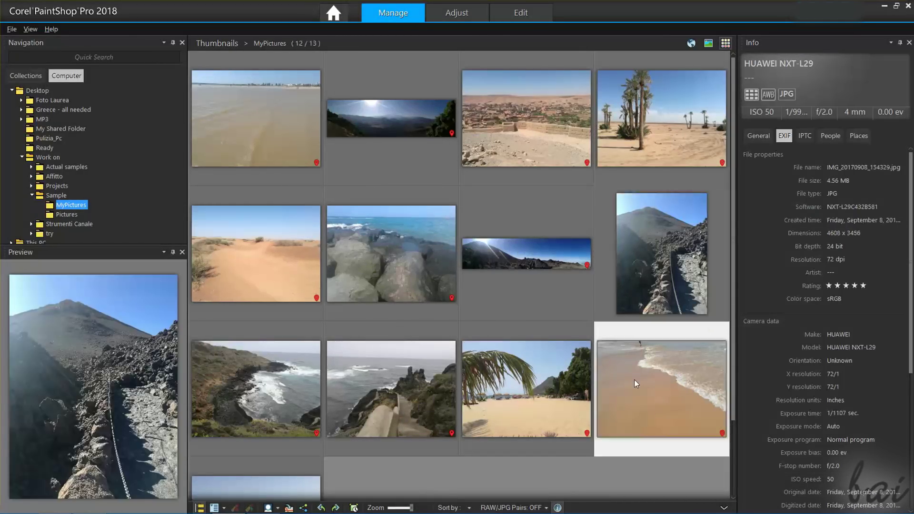
click(525, 391)
click(288, 378)
- Select the dunes, shoreline, panorama, rocky-shore and cliff-stairs photos, ending on the rocky cove
click(291, 259)
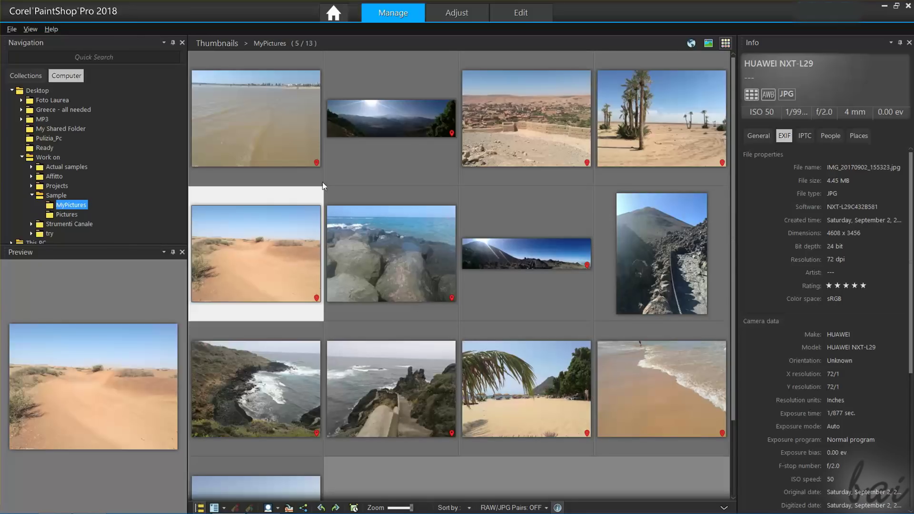
click(304, 126)
click(380, 127)
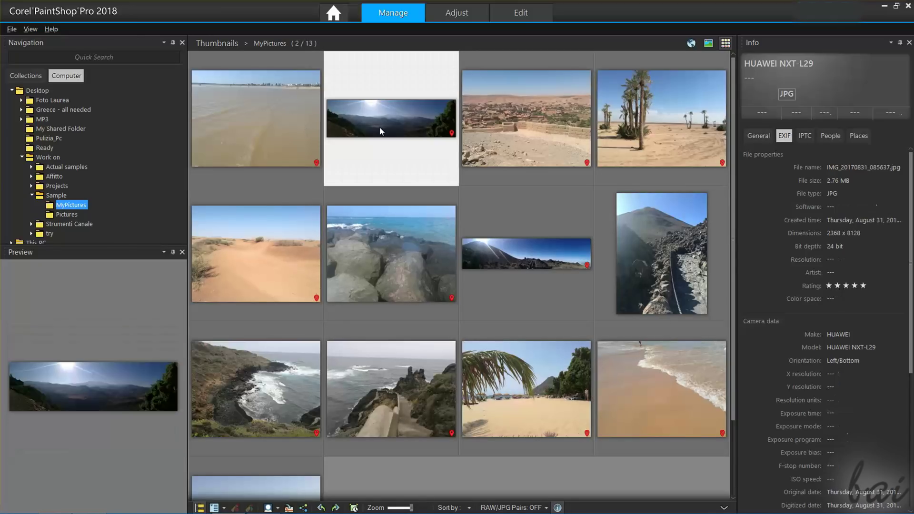
click(396, 220)
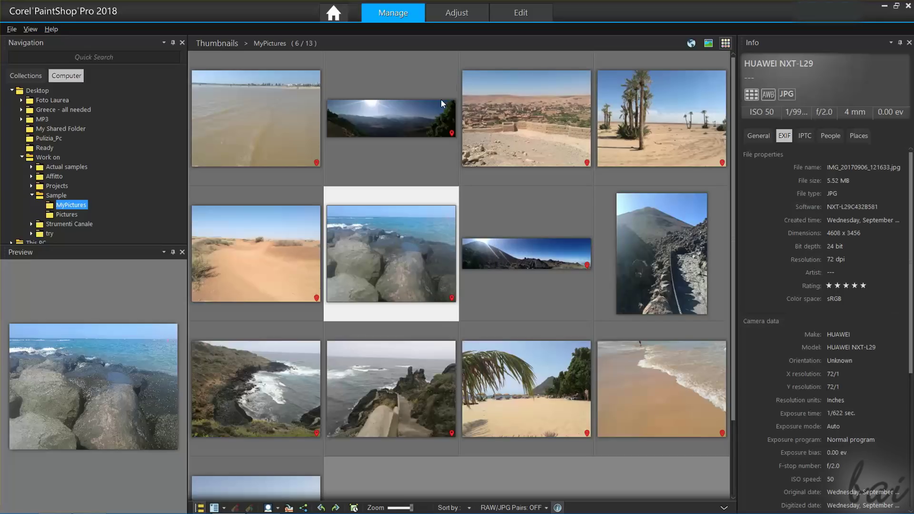
click(381, 376)
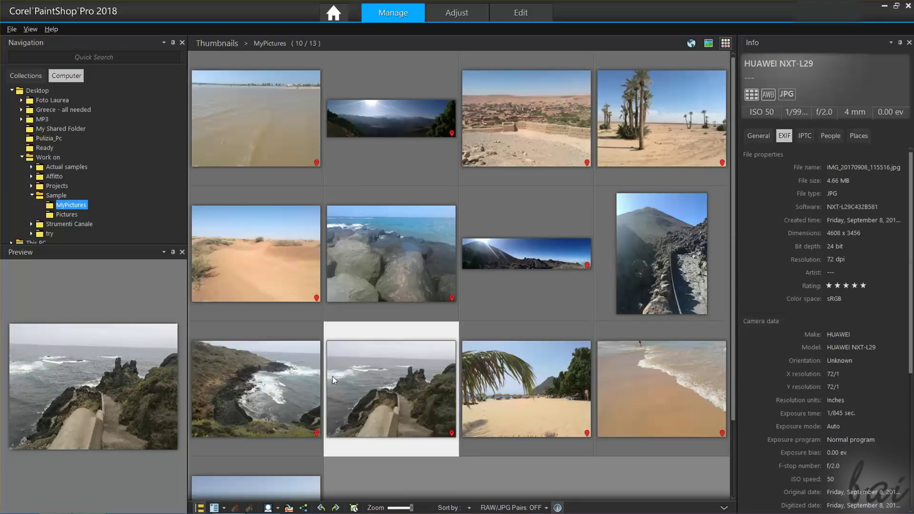
click(288, 374)
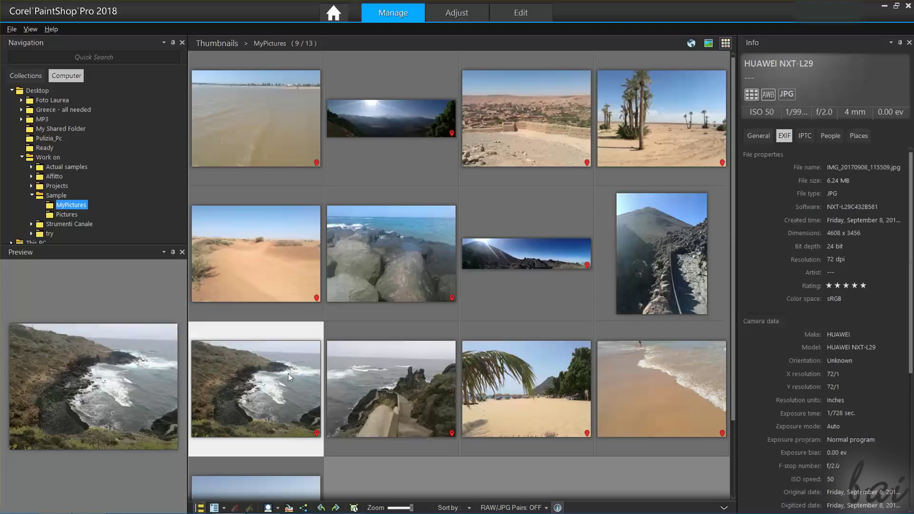
- In Adjust, step through the desert, rocks and mountain-path photos to the coastal cliff
click(473, 14)
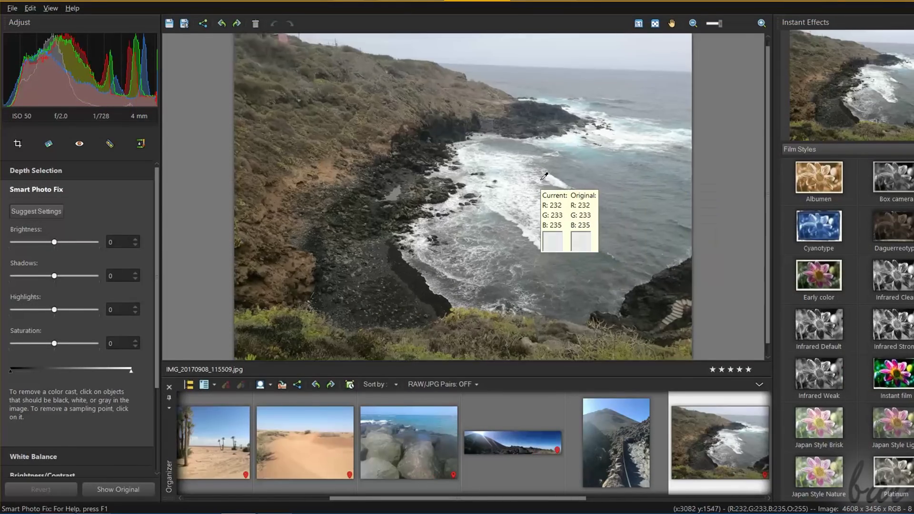
scroll(565, 192, up, 5)
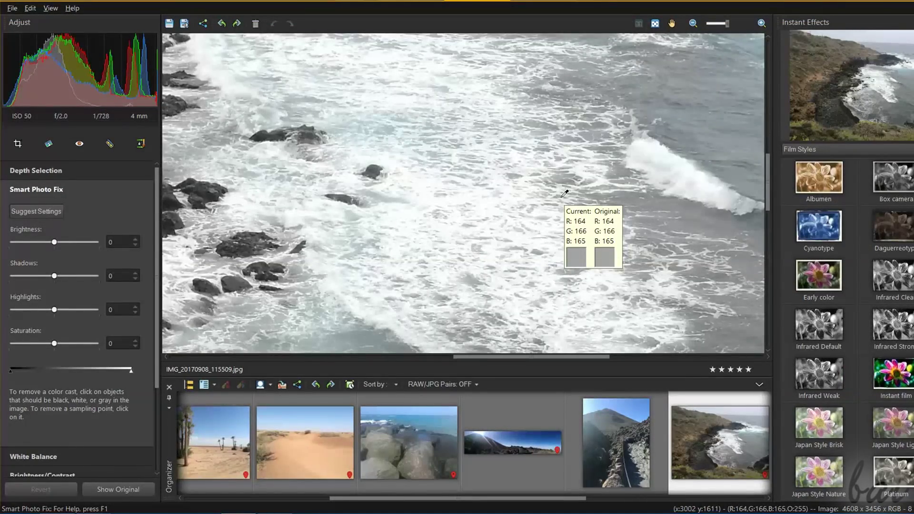
scroll(564, 193, down, 5)
scroll(565, 194, down, 2)
scroll(561, 190, up, 4)
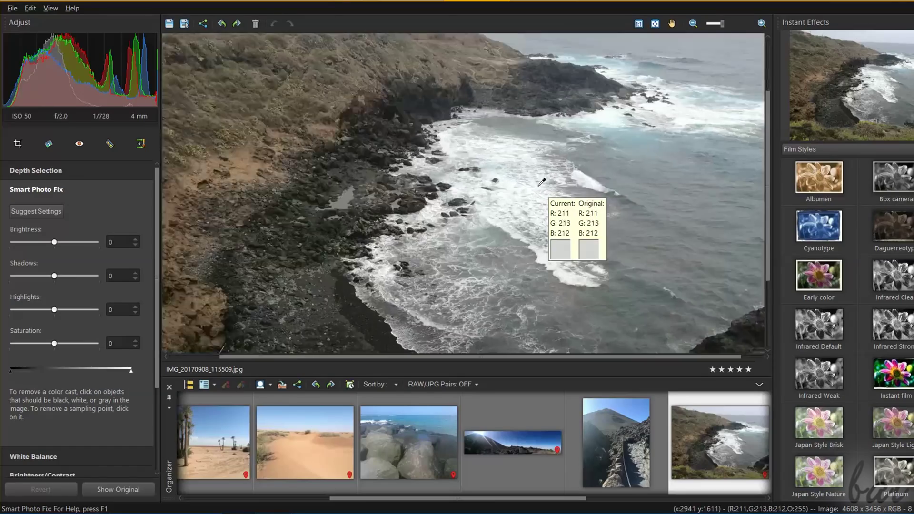
scroll(530, 177, up, 3)
scroll(530, 177, down, 3)
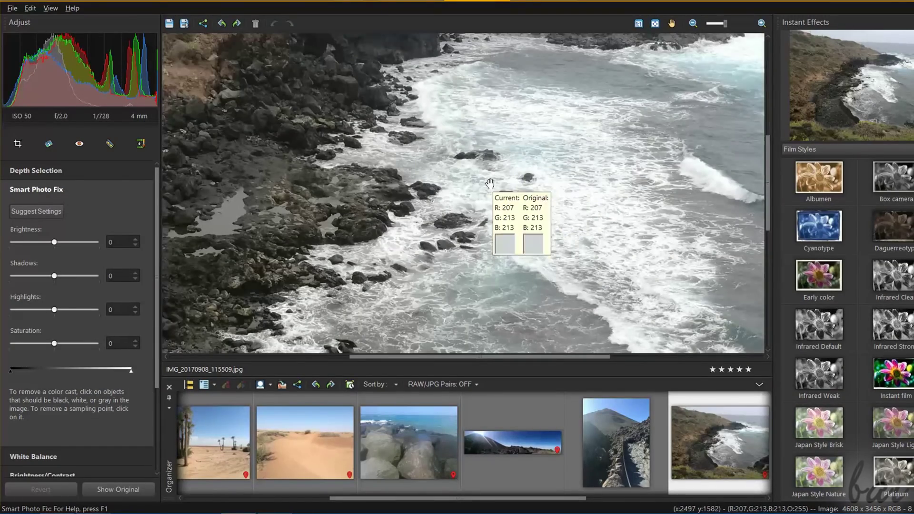
scroll(532, 218, down, 1)
scroll(532, 217, down, 2)
scroll(615, 179, up, 2)
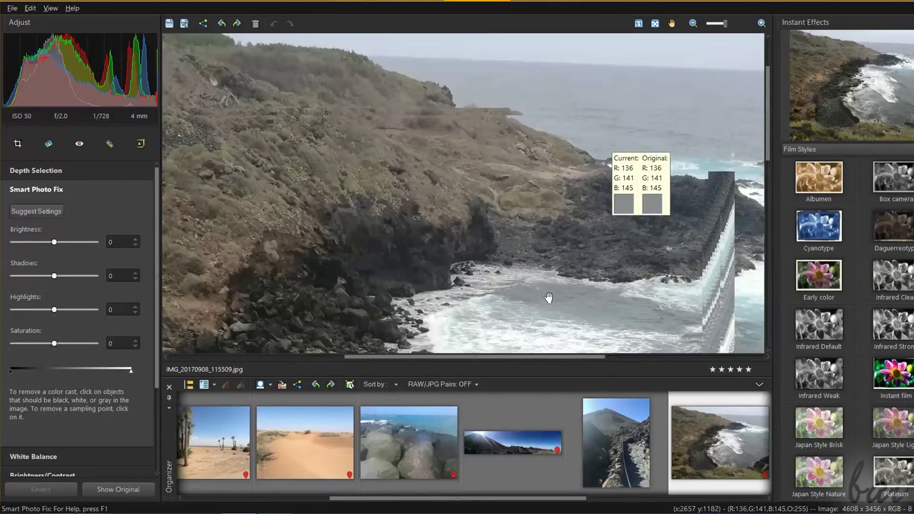
drag(628, 201, 509, 284)
scroll(509, 285, down, 3)
click(288, 455)
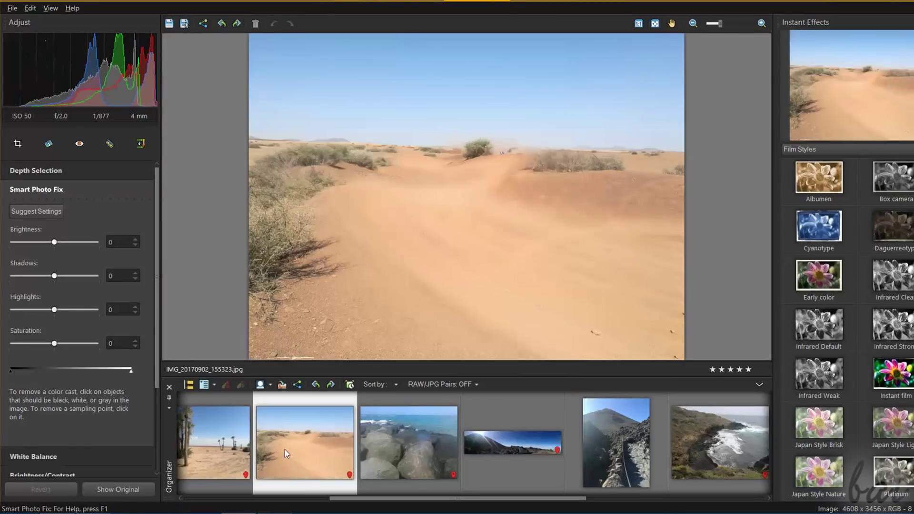
click(379, 455)
click(614, 445)
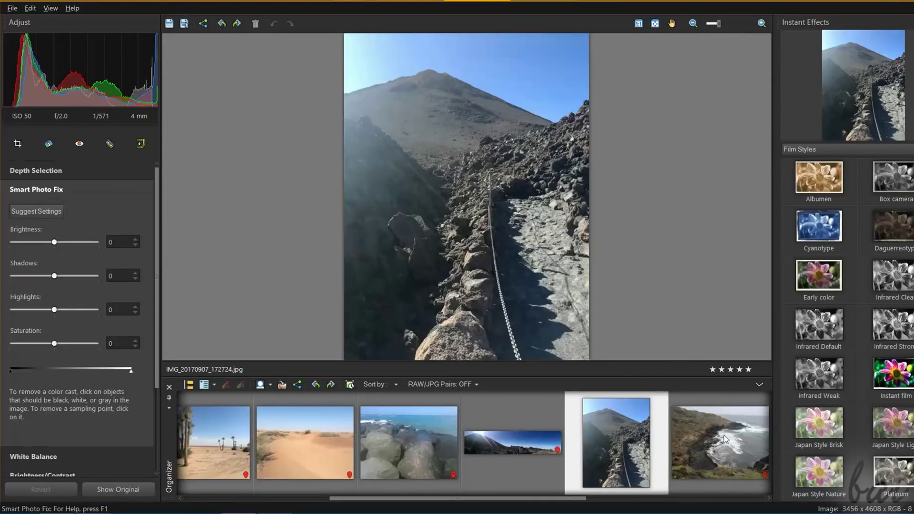
click(723, 439)
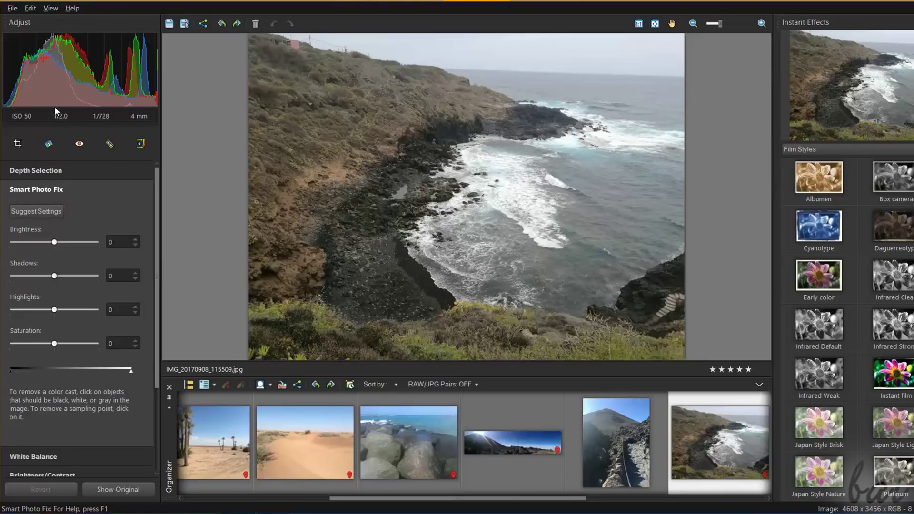
- Expand Depth Selection and switch Instant Effects to Black And White, then Artistic
click(51, 172)
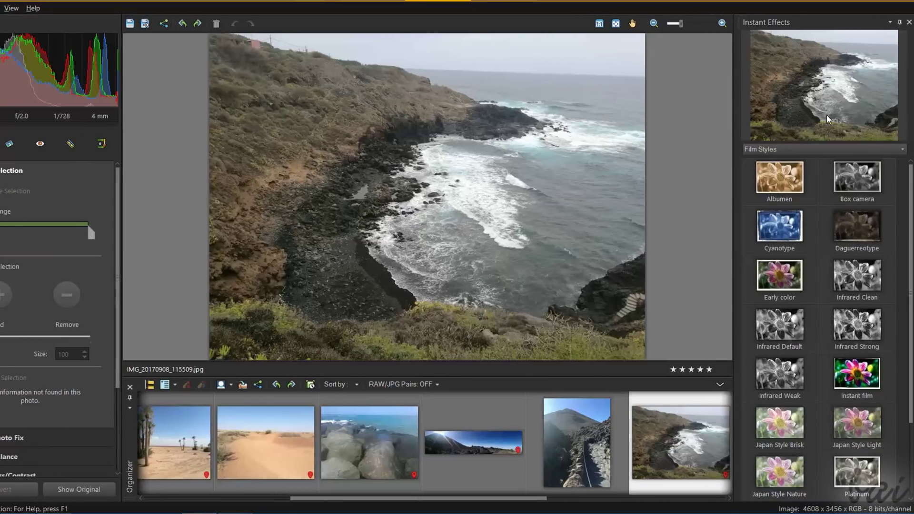
click(809, 149)
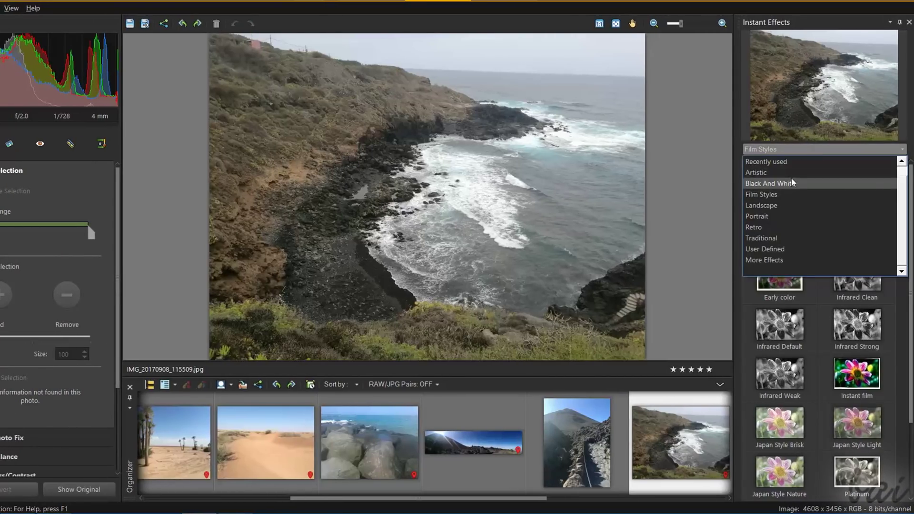
click(792, 183)
click(809, 150)
click(803, 185)
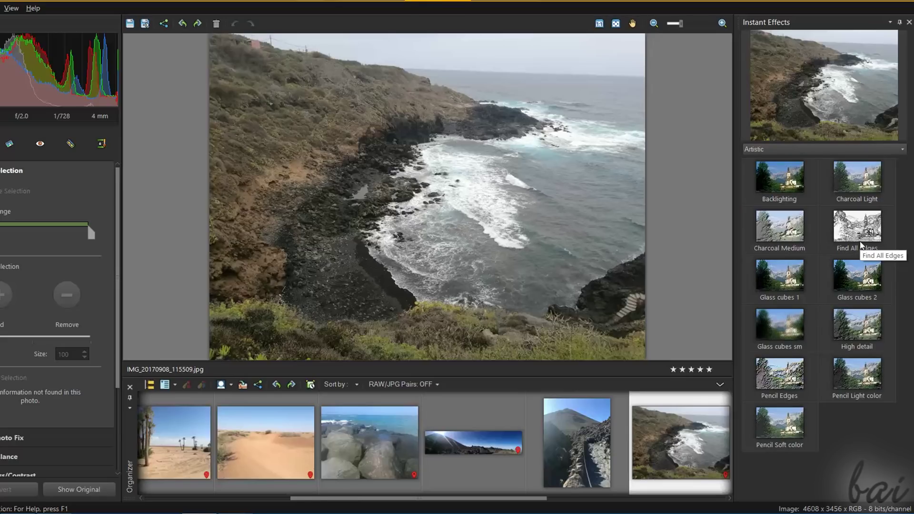
- Try Rotate Right on the cliff photo, then cancel deleting it
click(183, 23)
click(197, 23)
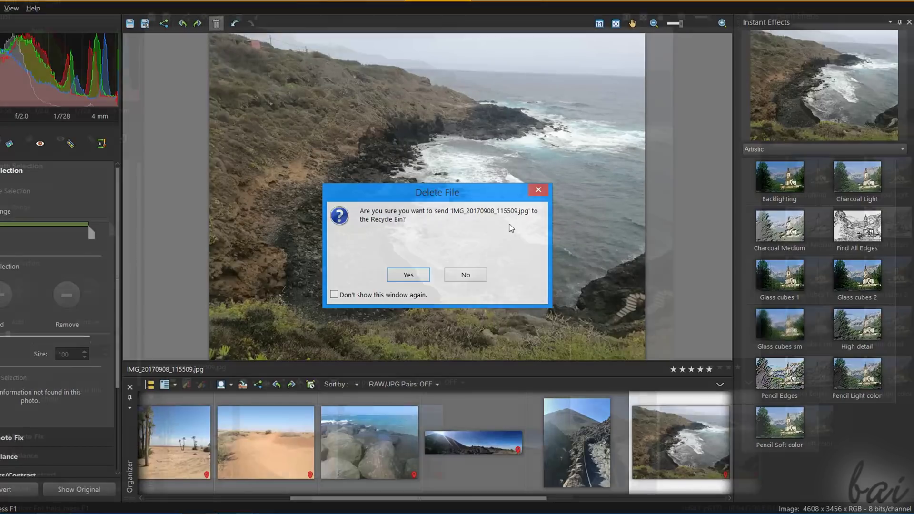
key(Escape)
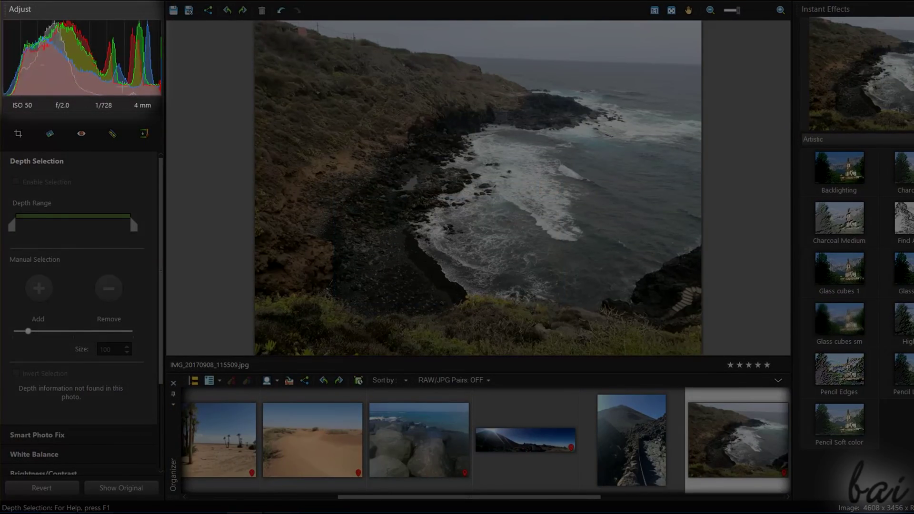
- Expand Smart Photo Fix and push the coastal photo's Brightness slider well to the right
click(37, 434)
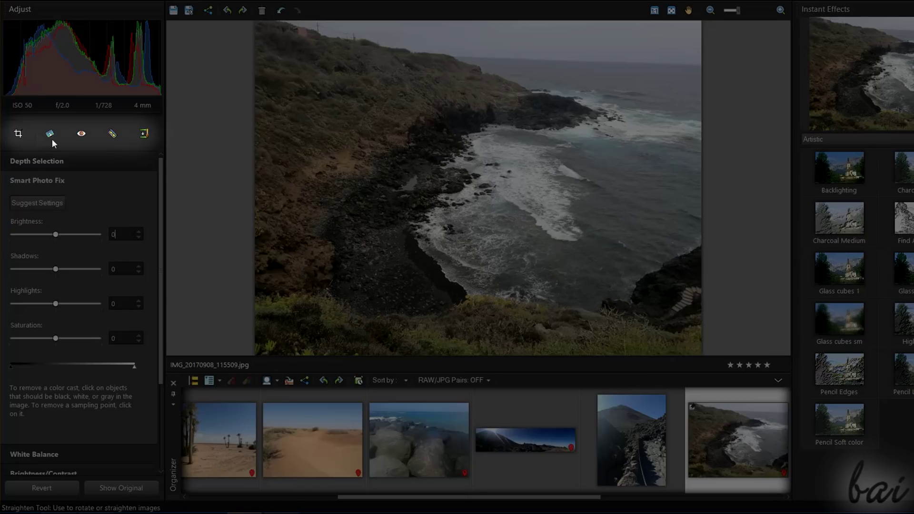
click(37, 160)
click(37, 434)
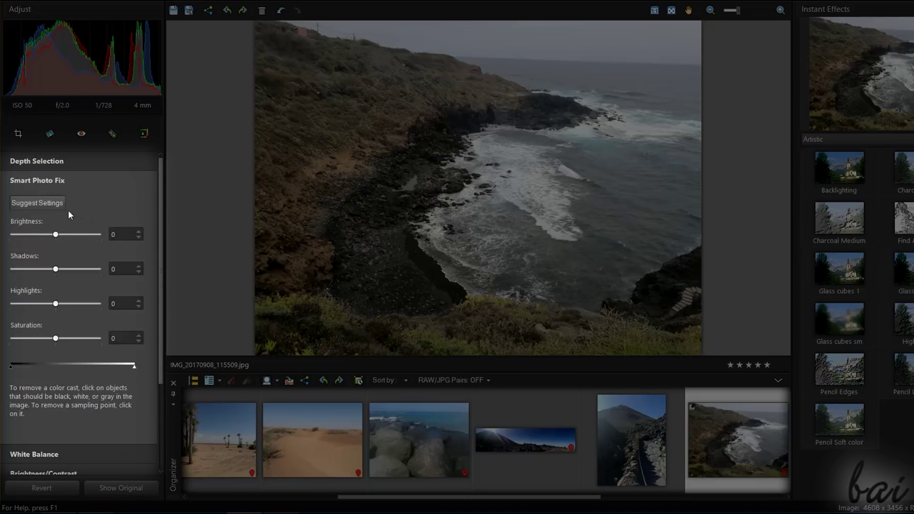
mouse_move(56, 234)
mouse_down()
mouse_move(29, 231)
mouse_move(76, 235)
mouse_up()
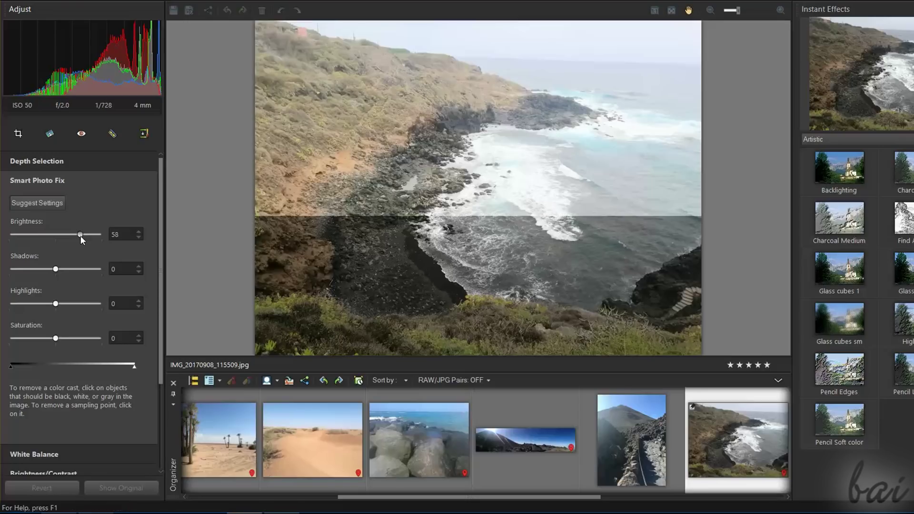
drag(76, 236, 88, 236)
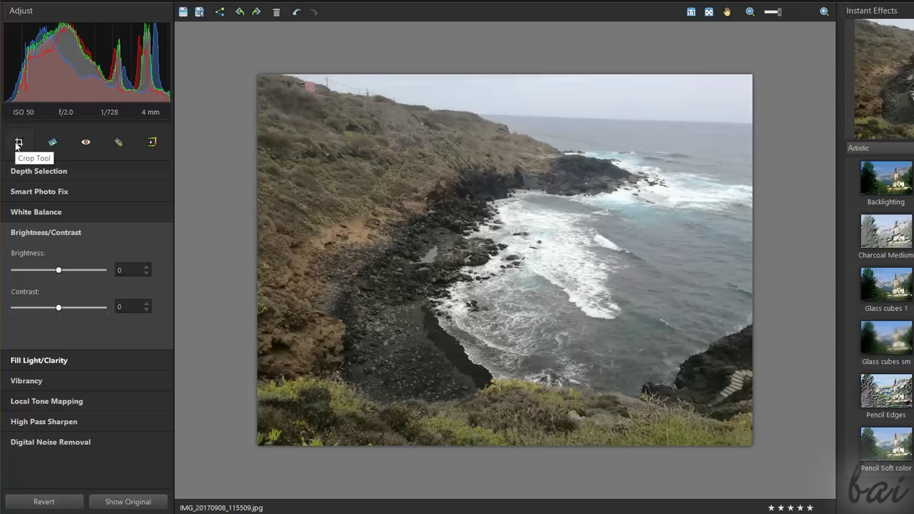
- With the Crop Tool, resize and reposition the crop rectangle over the cliff slope
click(17, 145)
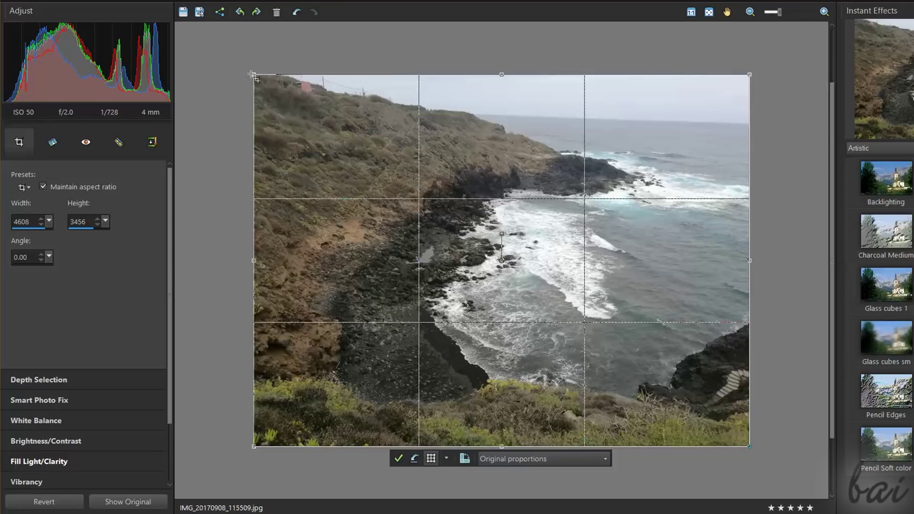
drag(250, 72, 423, 204)
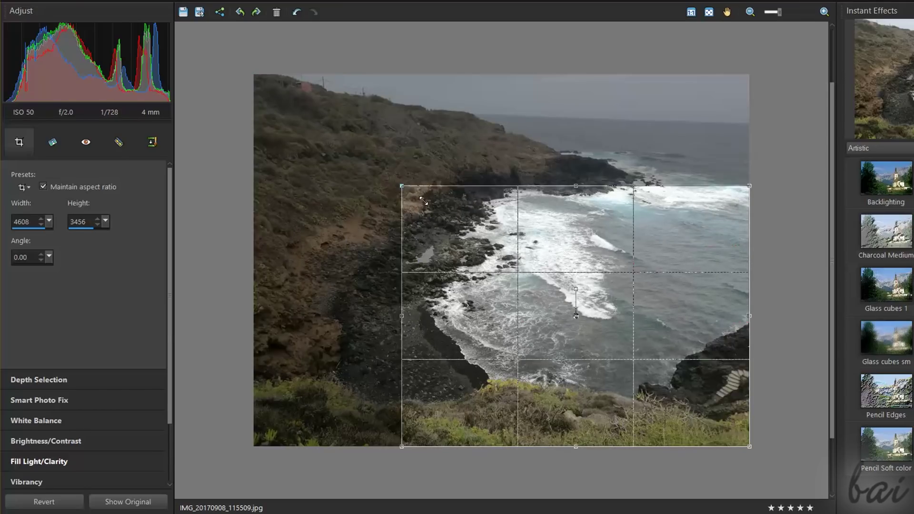
drag(608, 309, 565, 247)
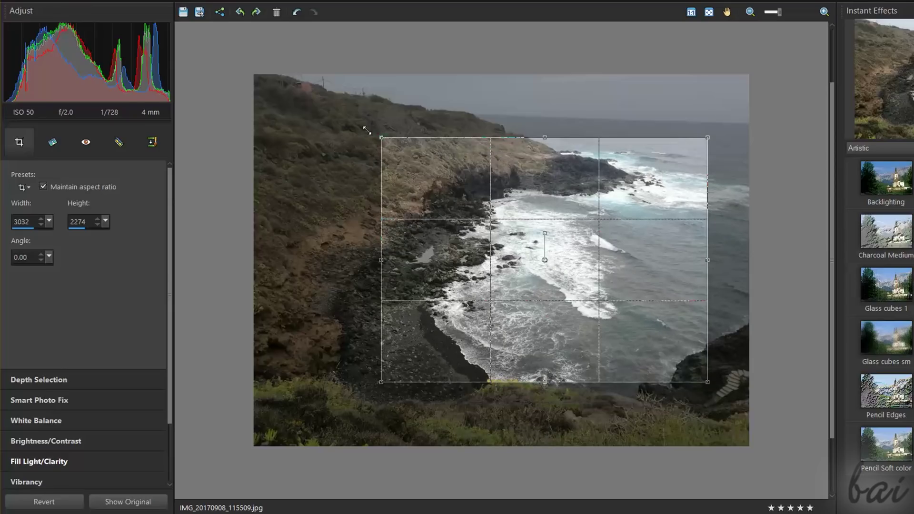
mouse_move(381, 137)
mouse_down()
mouse_move(346, 110)
mouse_move(405, 156)
mouse_up()
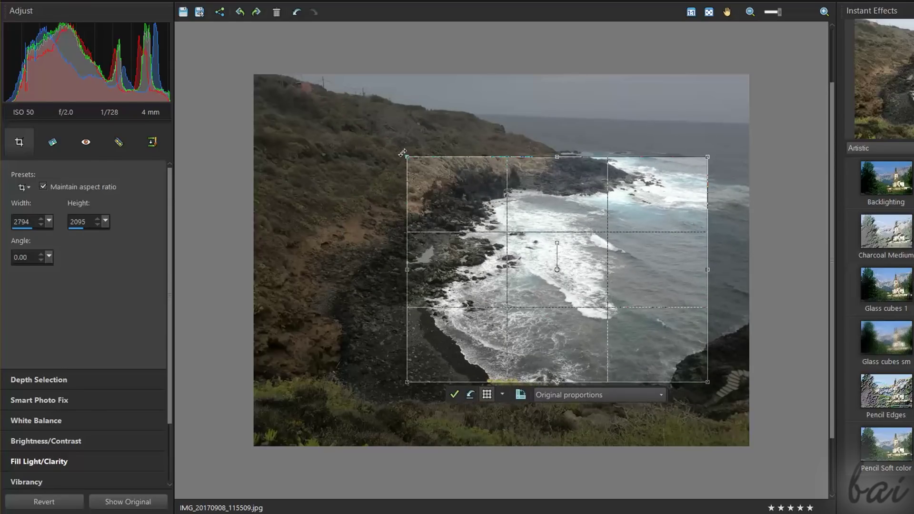
mouse_move(404, 153)
mouse_down()
mouse_move(309, 108)
mouse_move(601, 224)
mouse_move(672, 270)
mouse_up()
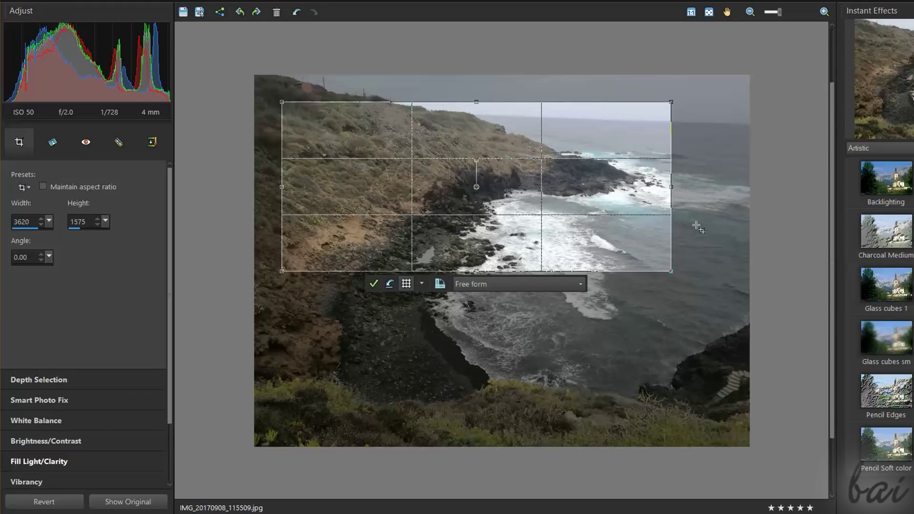
- Try a crop angle, reset it to zero, widen the crop and apply it
key(Tab)
key(Return)
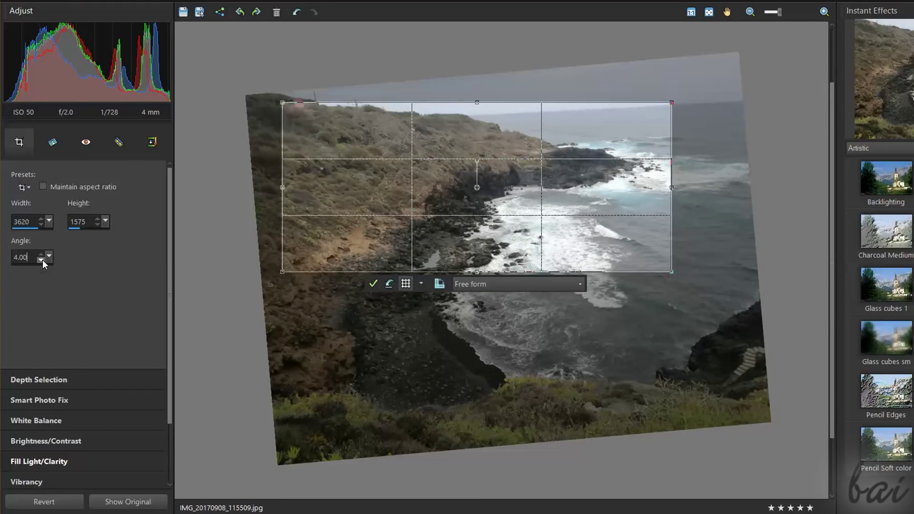
key(Return)
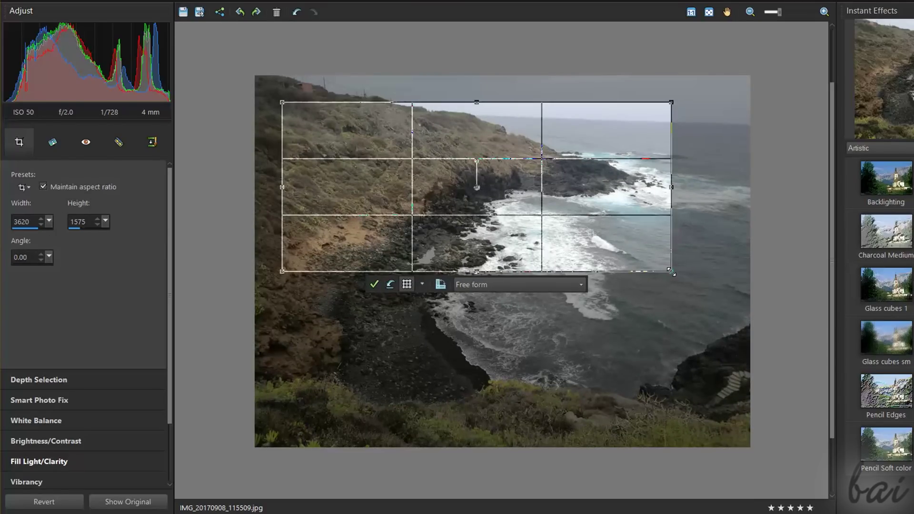
drag(673, 273, 716, 291)
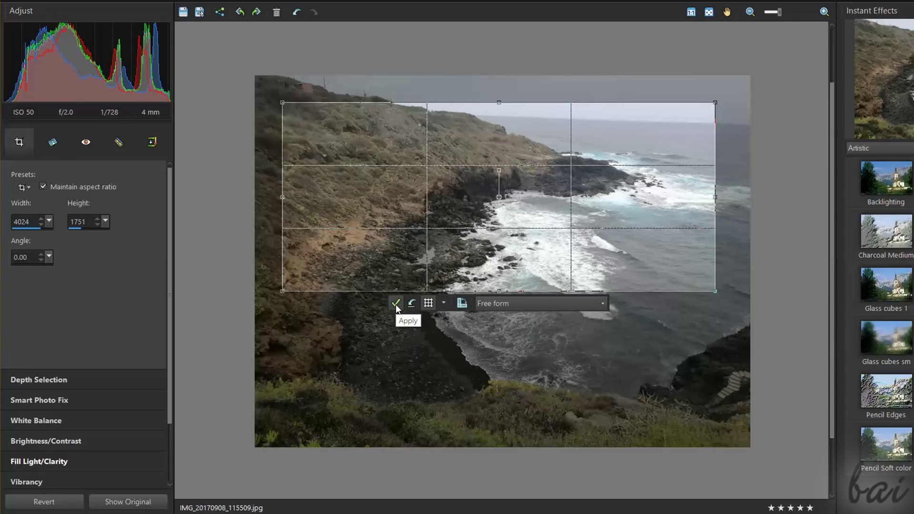
click(395, 304)
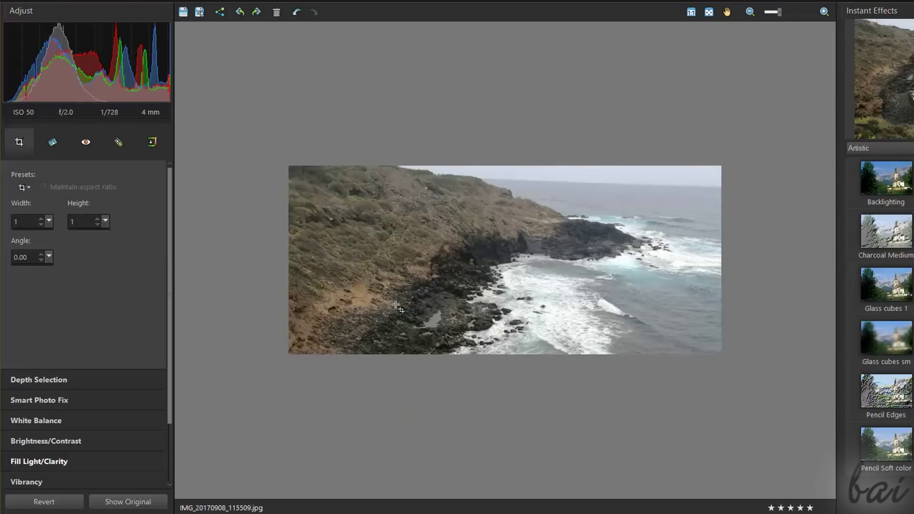
- Undo the crop and level the full coastal photo with the Straighten Tool
key(ctrl+z)
click(53, 142)
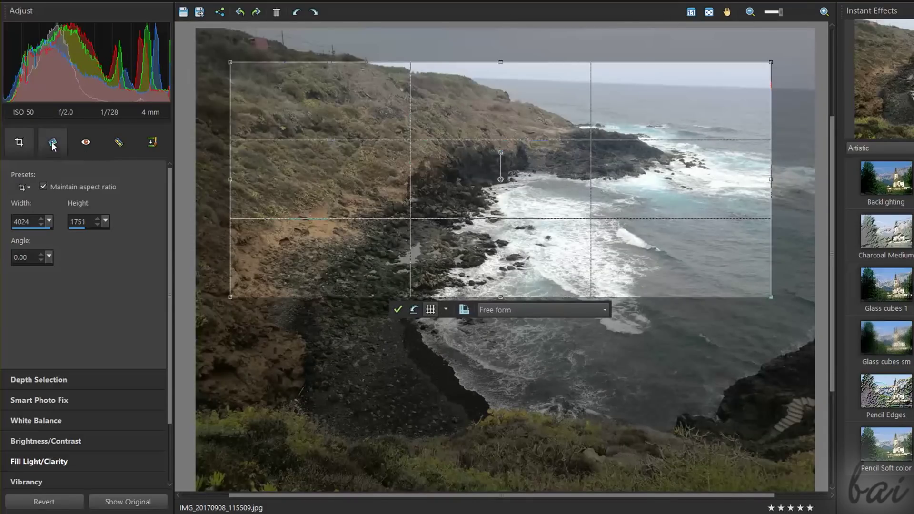
drag(655, 260, 659, 242)
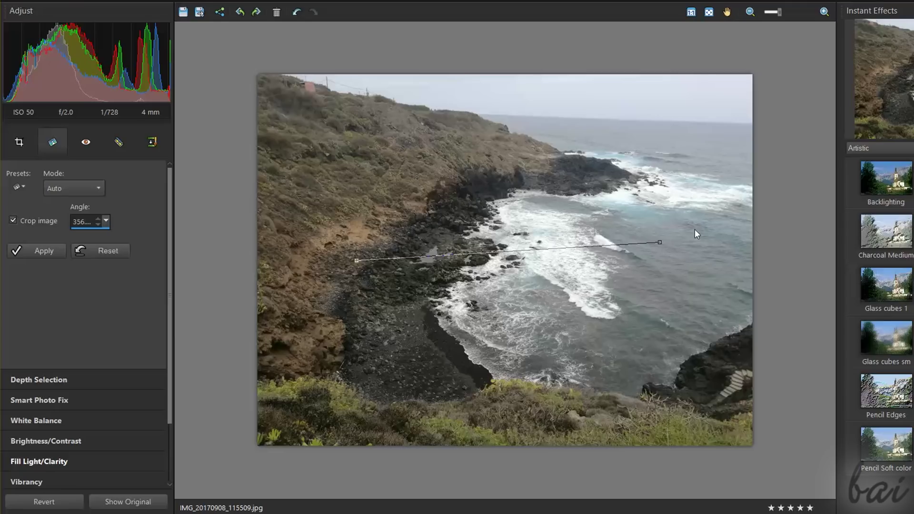
click(35, 258)
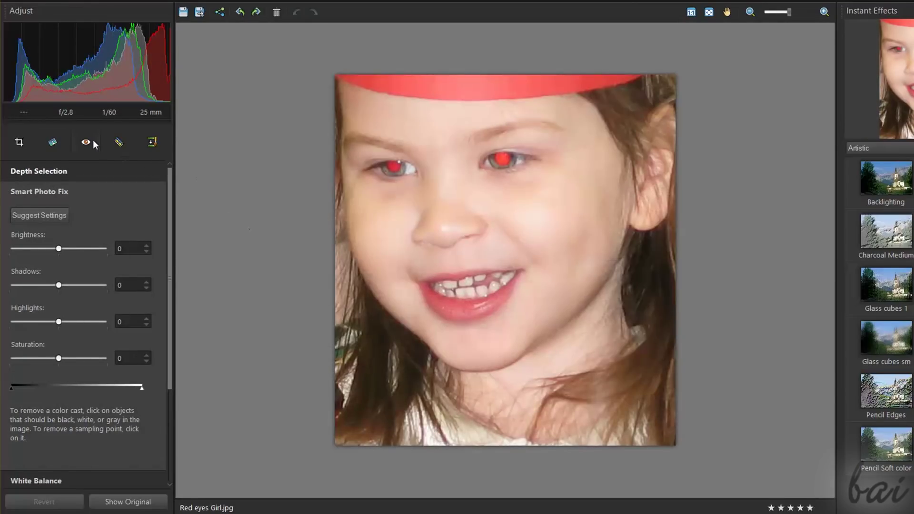
- Correct the girl's left and right red eyes with the Red Eye Tool
click(87, 142)
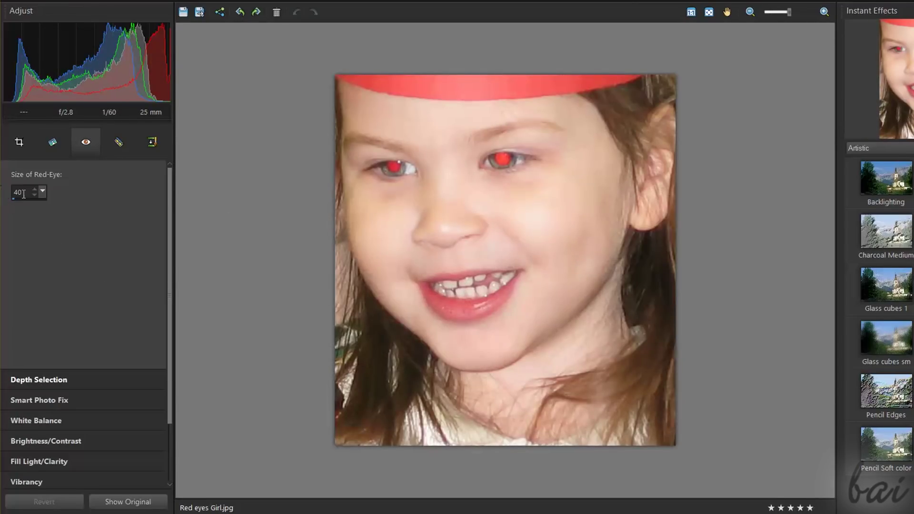
text(30)
click(396, 166)
click(505, 157)
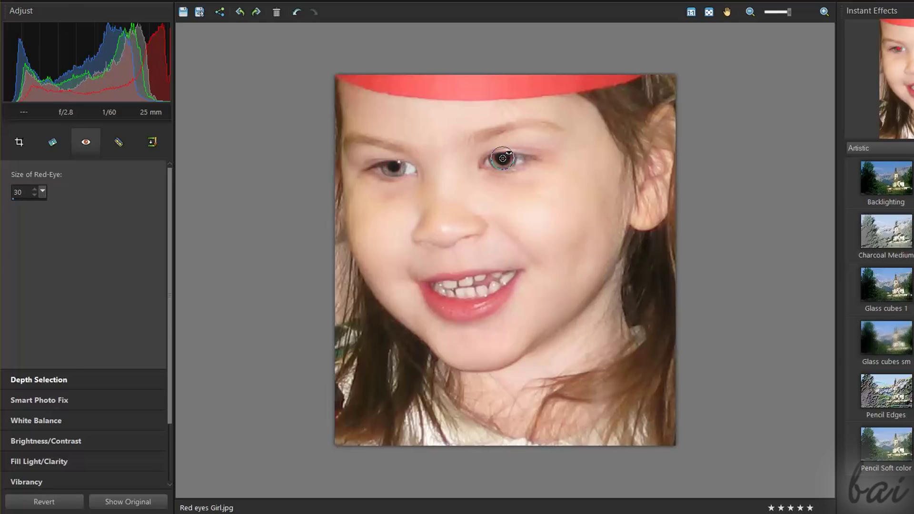
- Browse the Makeover tool's blemish fixing, teeth whitening and eye retouching modes
click(121, 145)
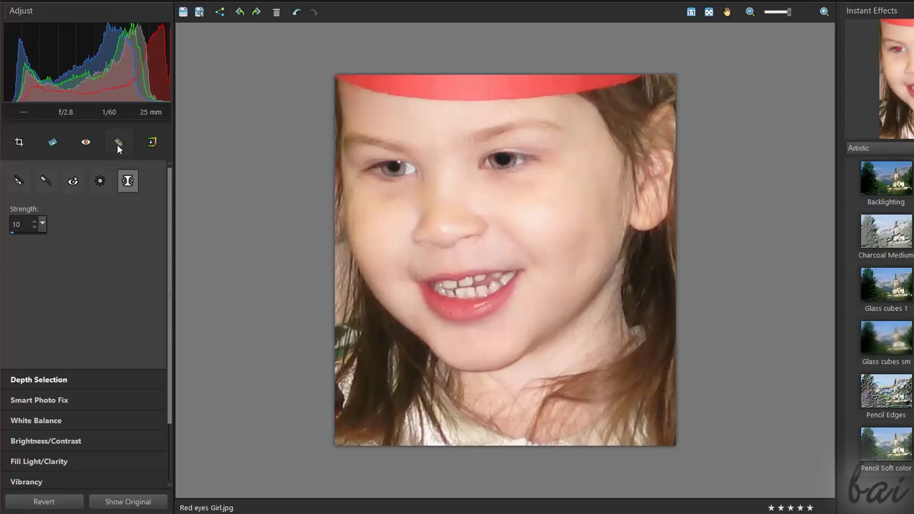
click(18, 184)
scroll(749, 142, down, 1)
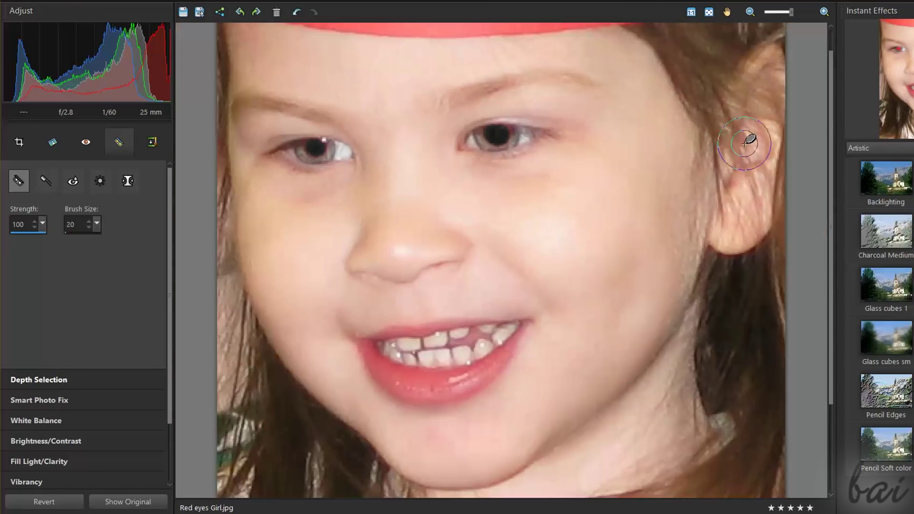
scroll(748, 142, down, 1)
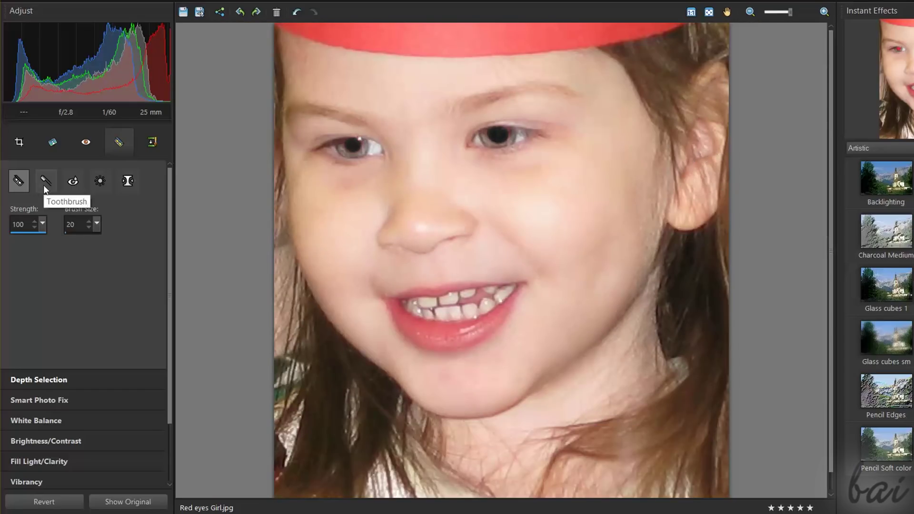
click(44, 185)
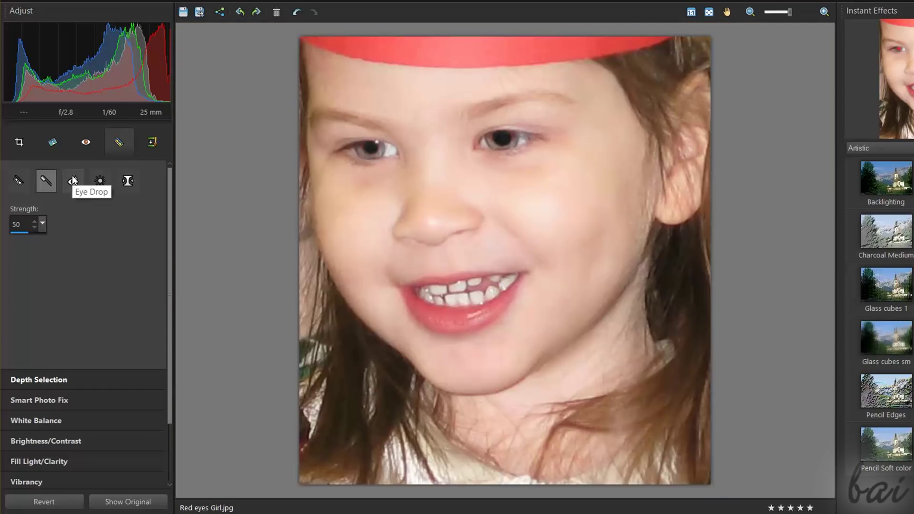
click(73, 181)
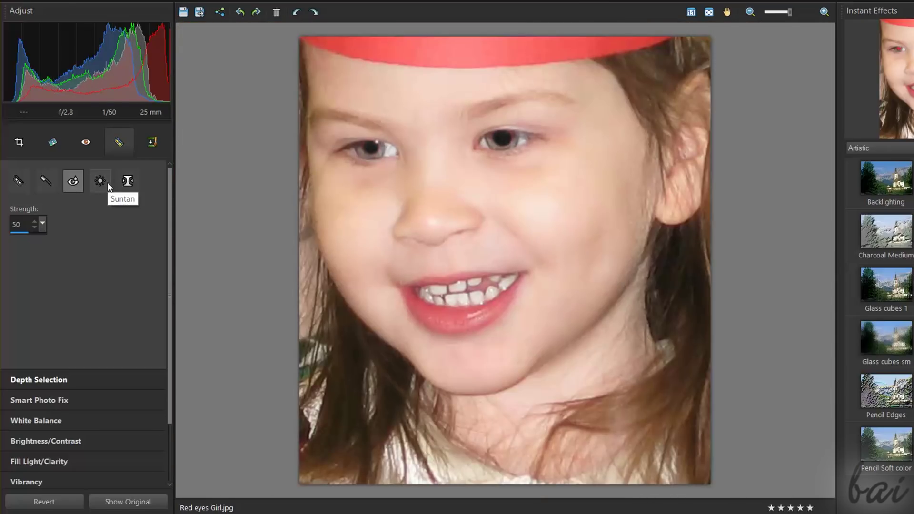
- Brush a suntan tone over the girl's face skin
click(100, 181)
mouse_move(457, 201)
mouse_down()
mouse_move(579, 272)
mouse_move(701, 115)
mouse_up()
mouse_move(643, 158)
mouse_down()
mouse_move(401, 104)
mouse_move(336, 215)
mouse_up()
drag(357, 285, 557, 429)
click(128, 181)
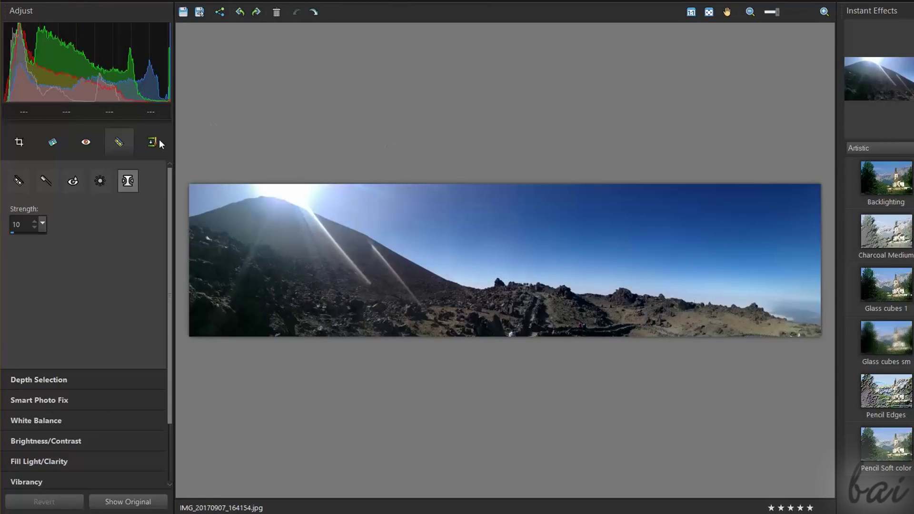
- Clone rock texture from beside the slope over one lens-flare streak
click(153, 142)
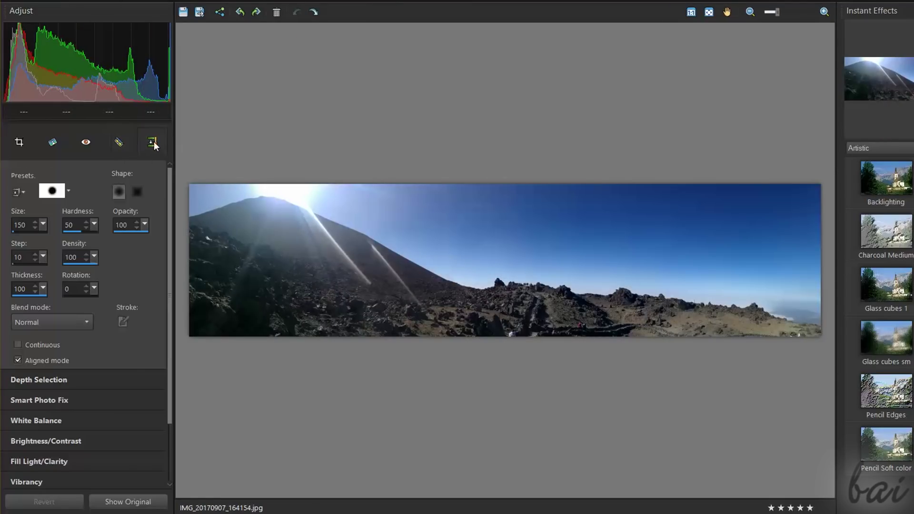
scroll(350, 228, up, 5)
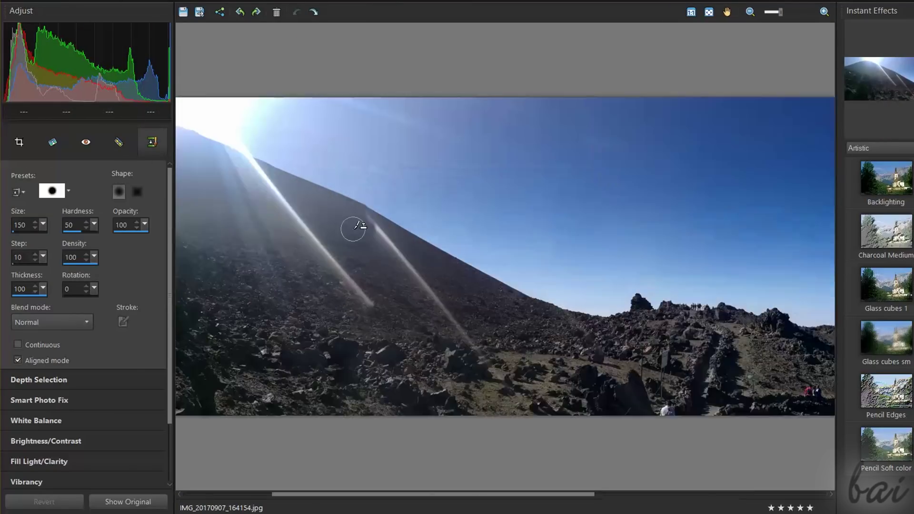
right_click(319, 190)
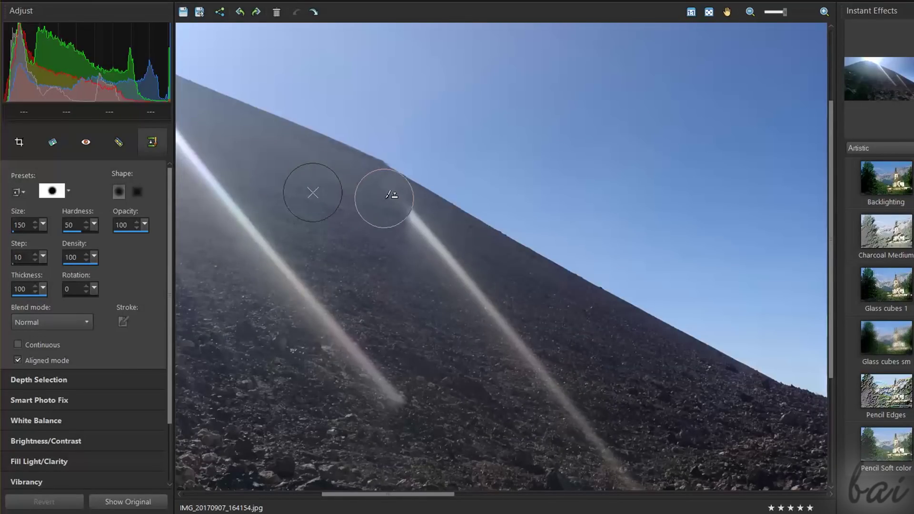
drag(394, 199, 414, 226)
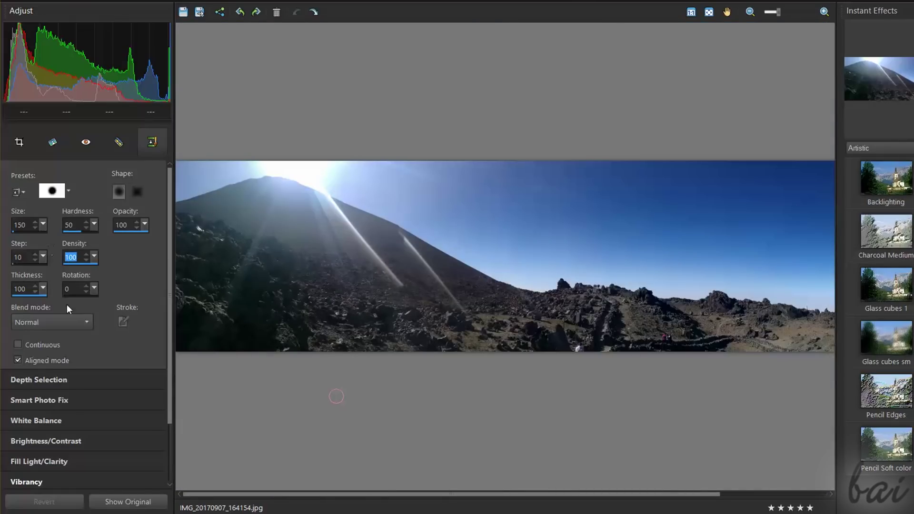
- Check the blend mode list and toggle Show Original to compare the edit
click(85, 322)
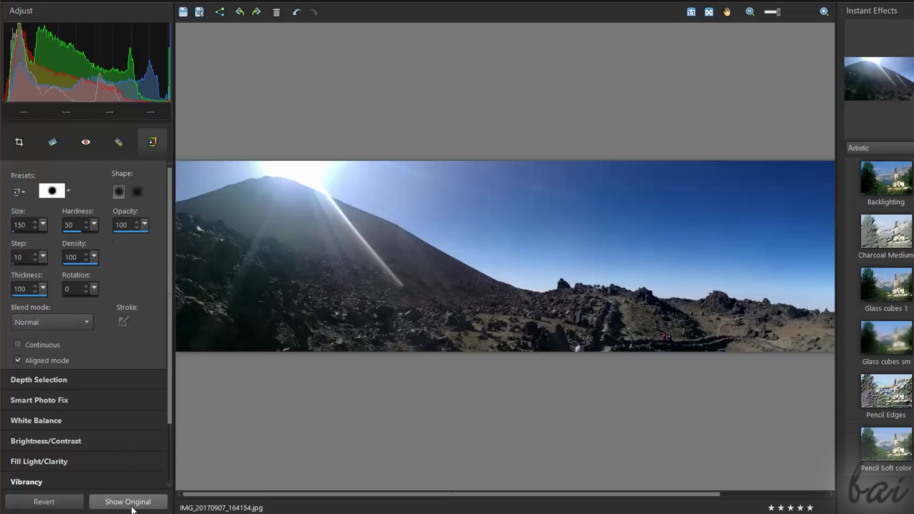
click(132, 503)
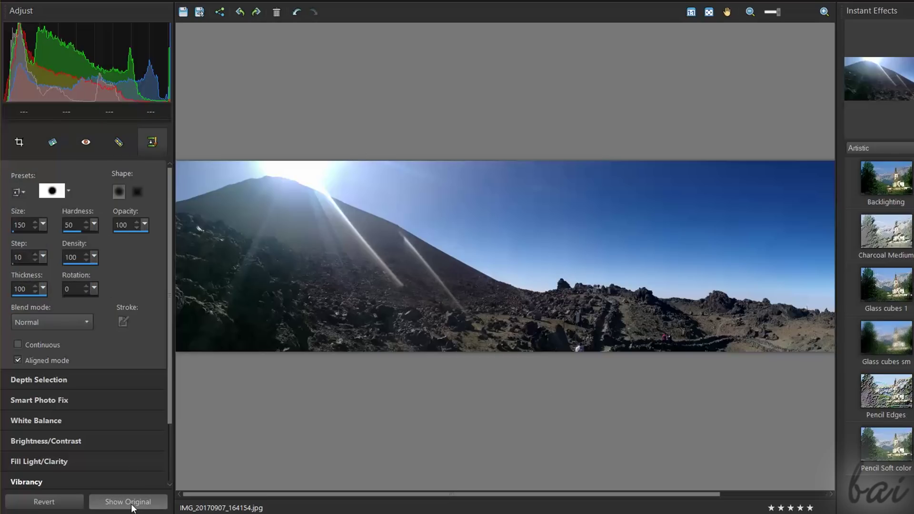
click(131, 504)
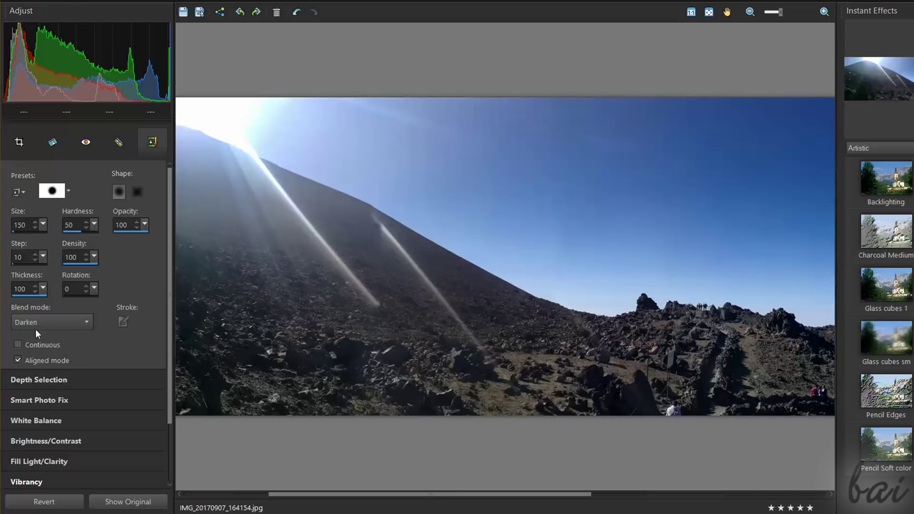
- Keep the Normal blend mode and set the clone brush hardness to 86
click(51, 322)
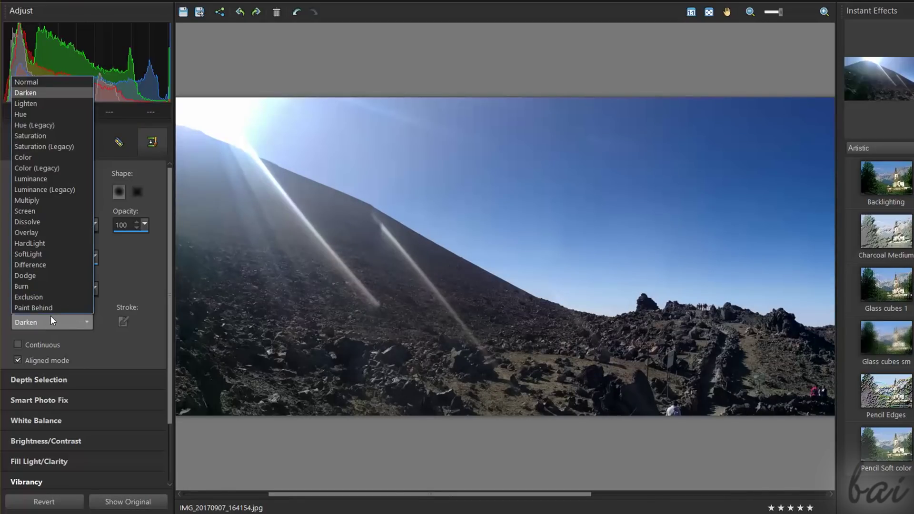
click(46, 88)
click(51, 323)
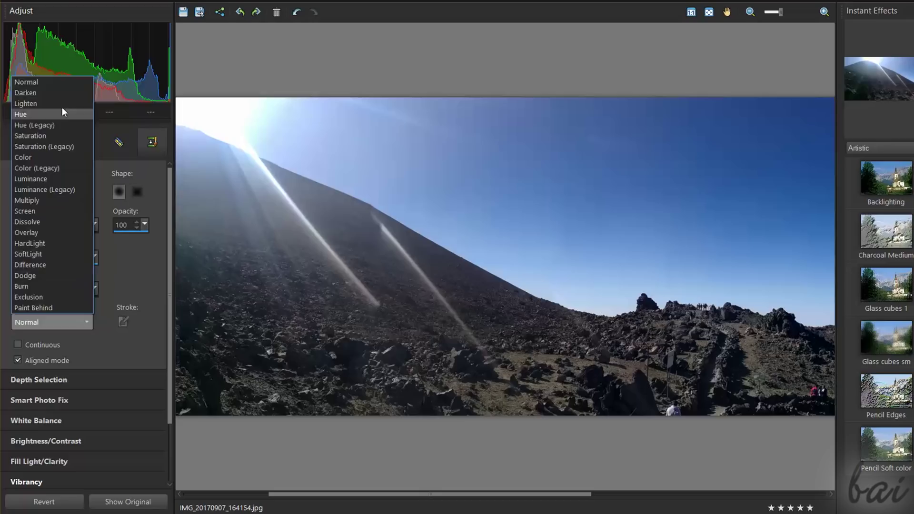
key(Escape)
double_click(69, 224)
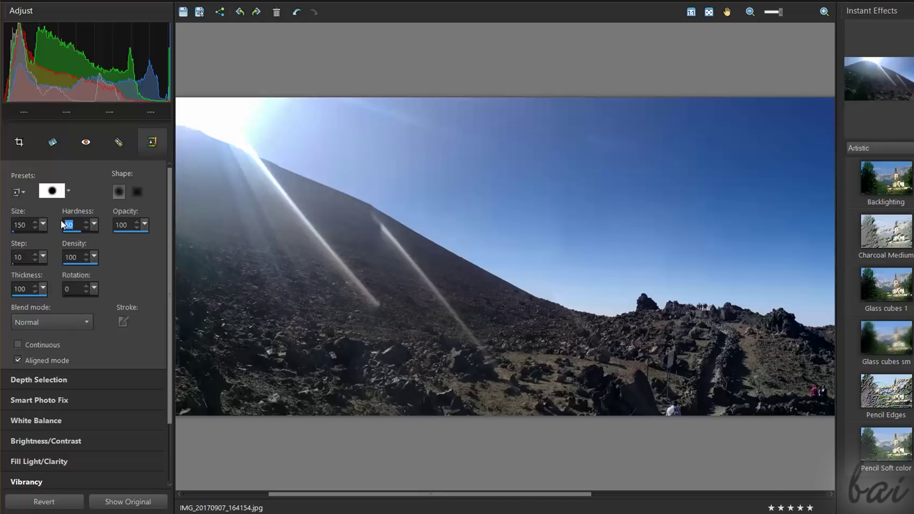
text(61)
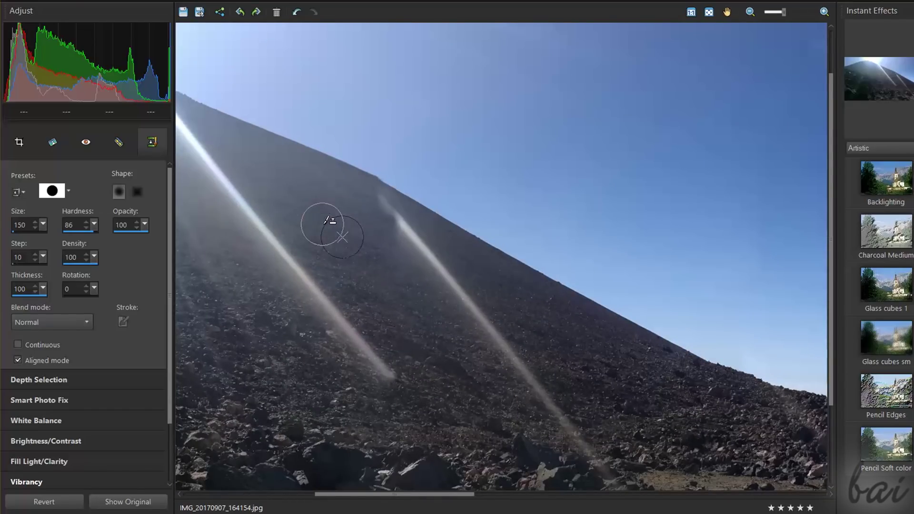
- Clone rock over the other streak, then undo and redo the stroke
mouse_move(390, 263)
mouse_down()
mouse_move(386, 215)
mouse_move(574, 440)
mouse_up()
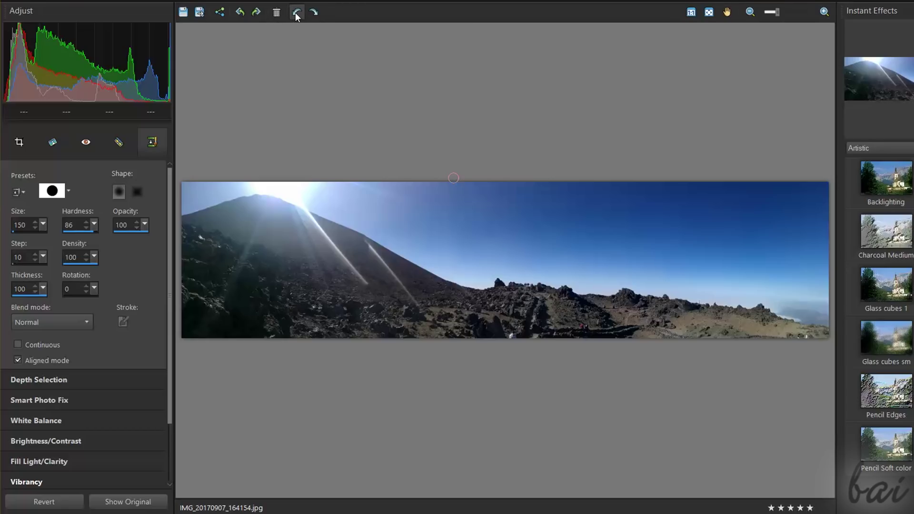
click(312, 14)
click(300, 13)
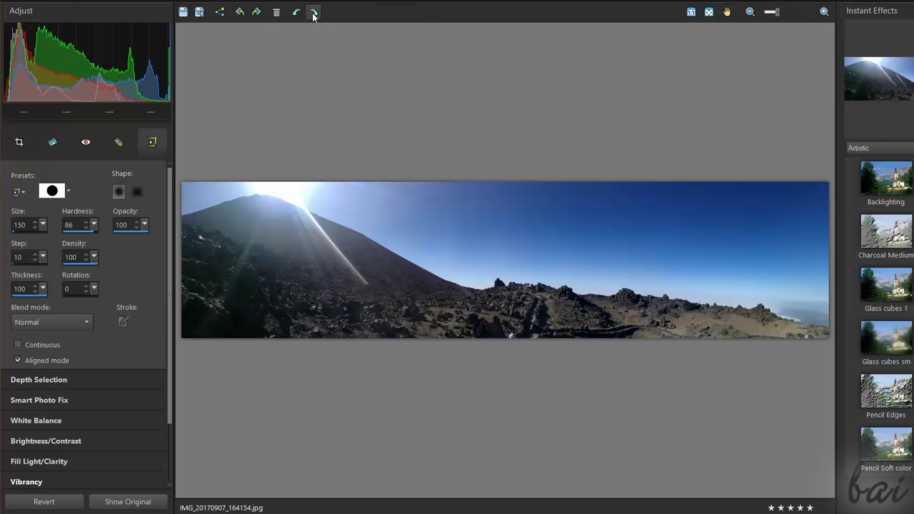
click(301, 12)
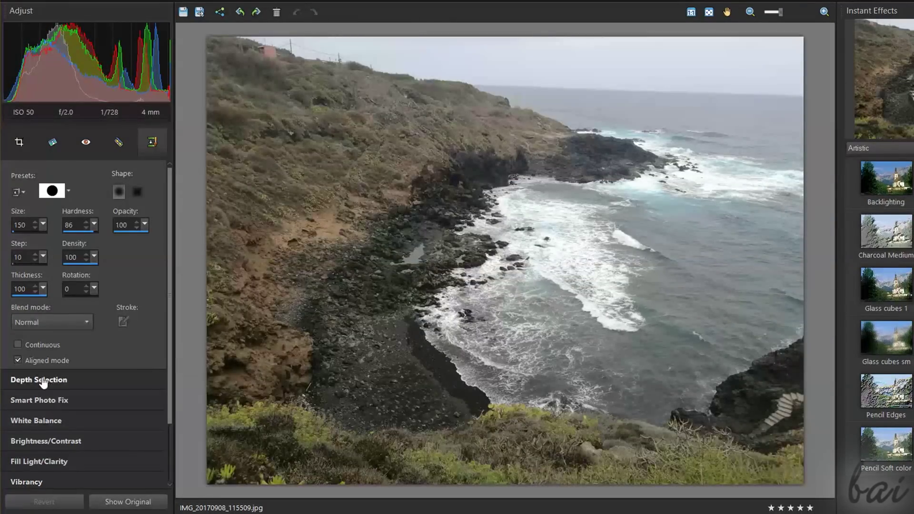
- Open the Depth Selection options and scroll through the adjustment list
click(43, 381)
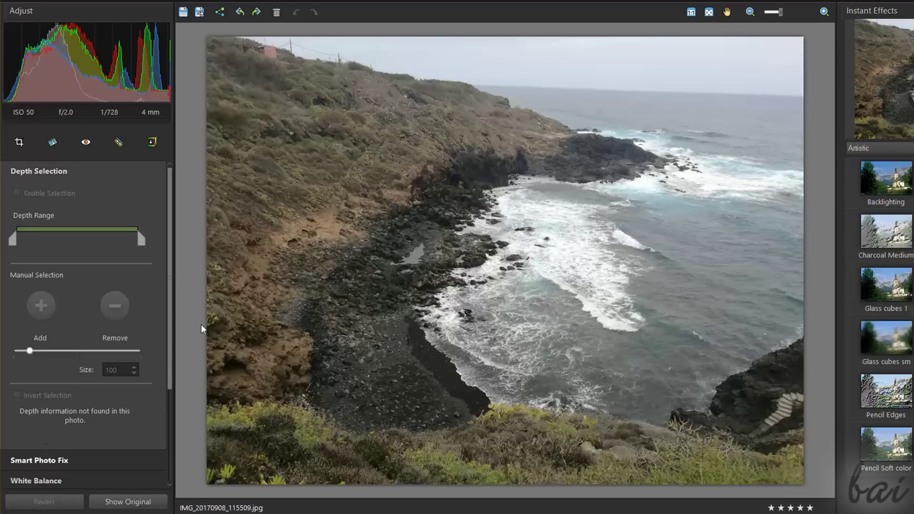
scroll(152, 393, down, 3)
scroll(108, 429, down, 1)
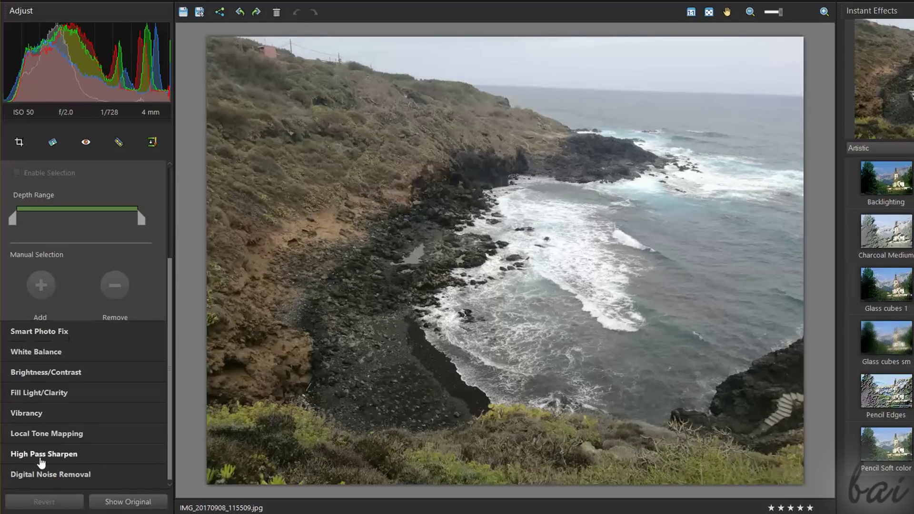
drag(170, 313, 172, 239)
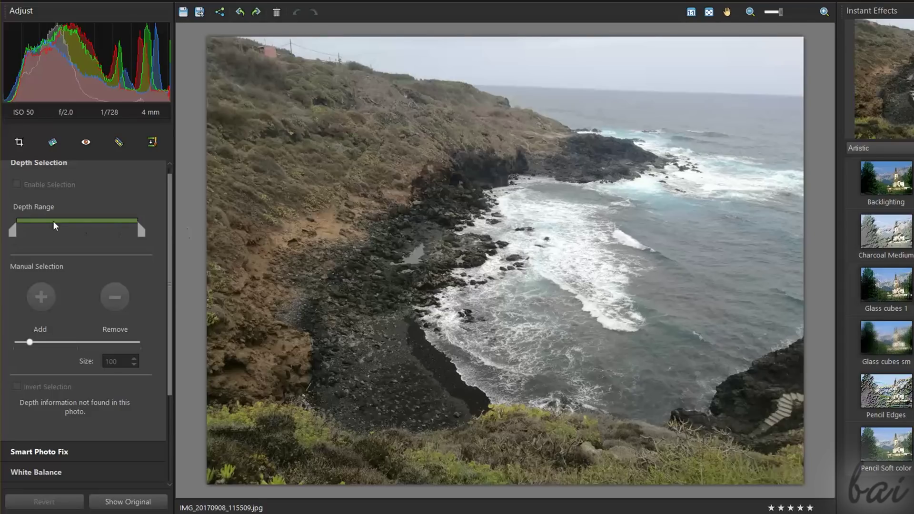
scroll(158, 243, down, 2)
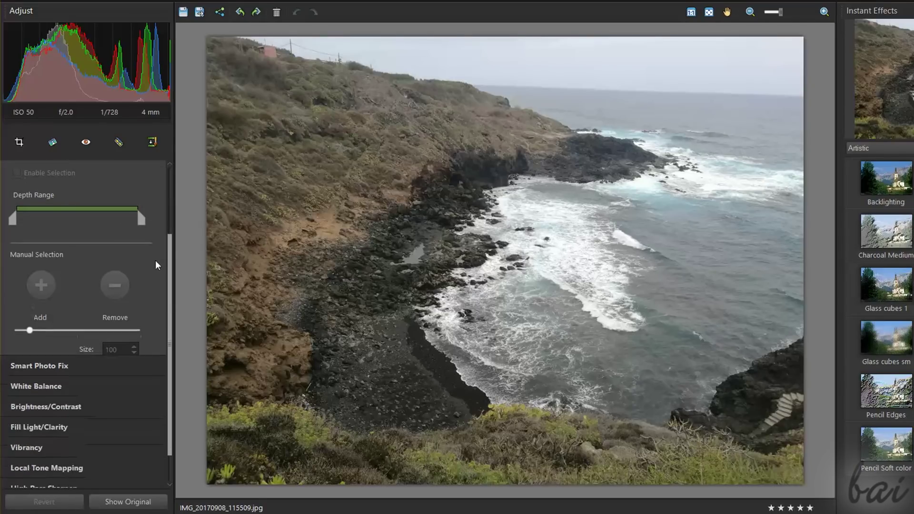
scroll(159, 290, down, 1)
- Try the Smart Photo Fix Brightness, Shadows, Highlights and Saturation sliders
click(64, 337)
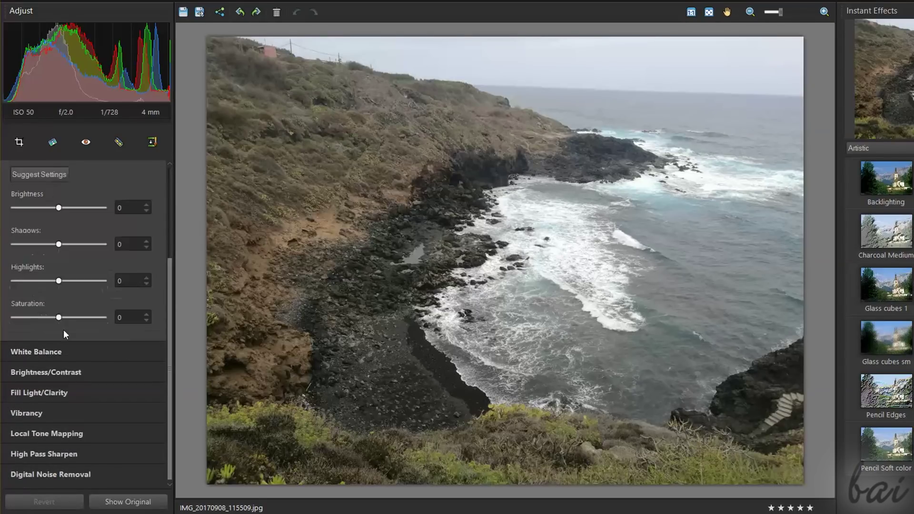
scroll(160, 250, up, 2)
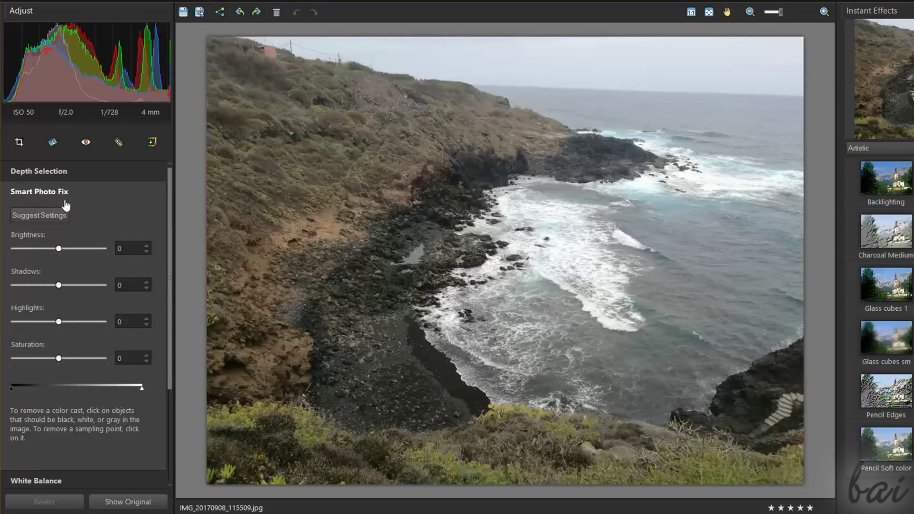
drag(58, 249, 67, 249)
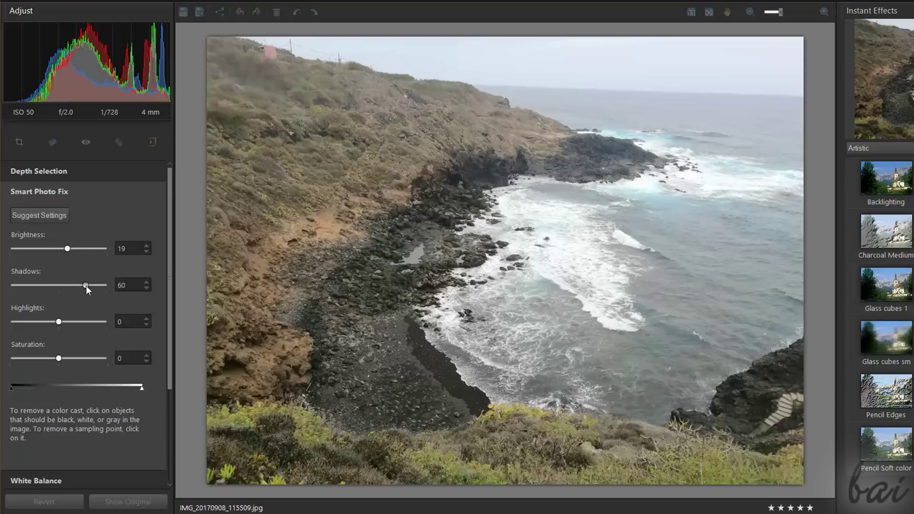
mouse_move(59, 285)
mouse_down()
mouse_move(83, 286)
mouse_move(59, 285)
mouse_up()
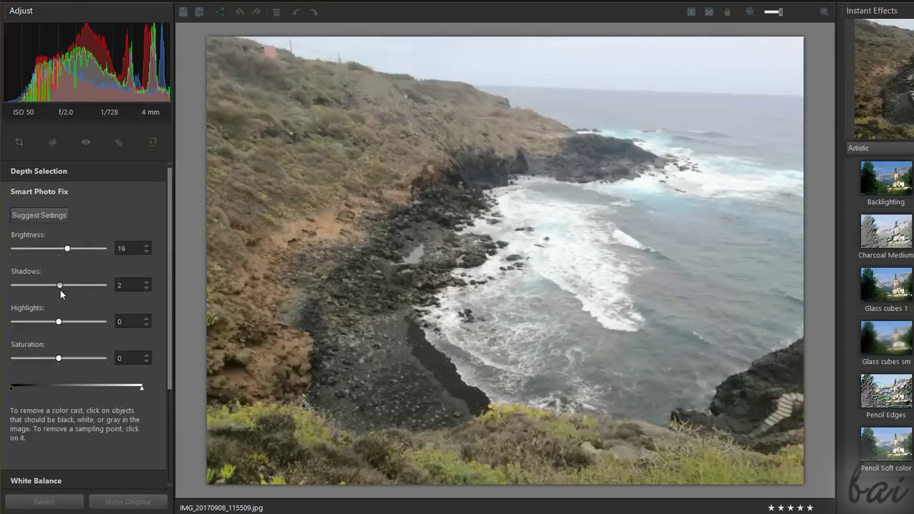
mouse_move(59, 322)
mouse_down()
mouse_move(70, 321)
mouse_move(53, 322)
mouse_up()
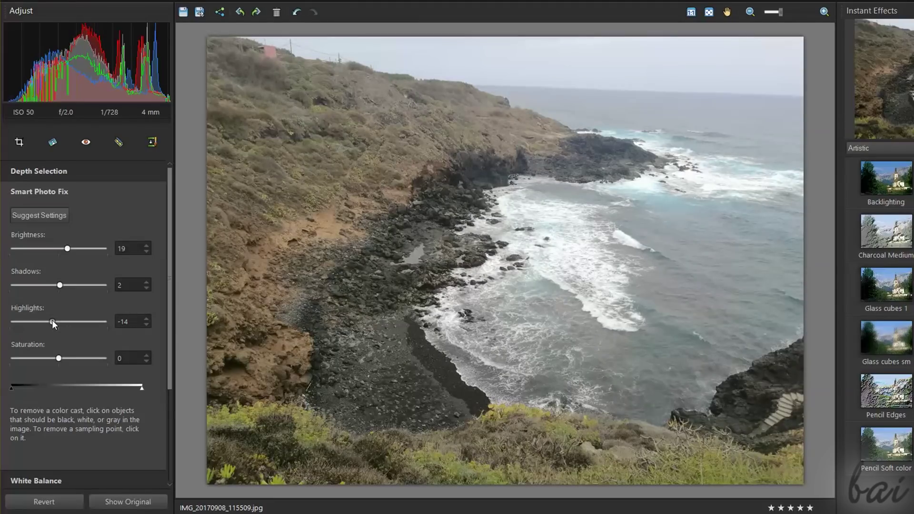
drag(59, 359, 82, 358)
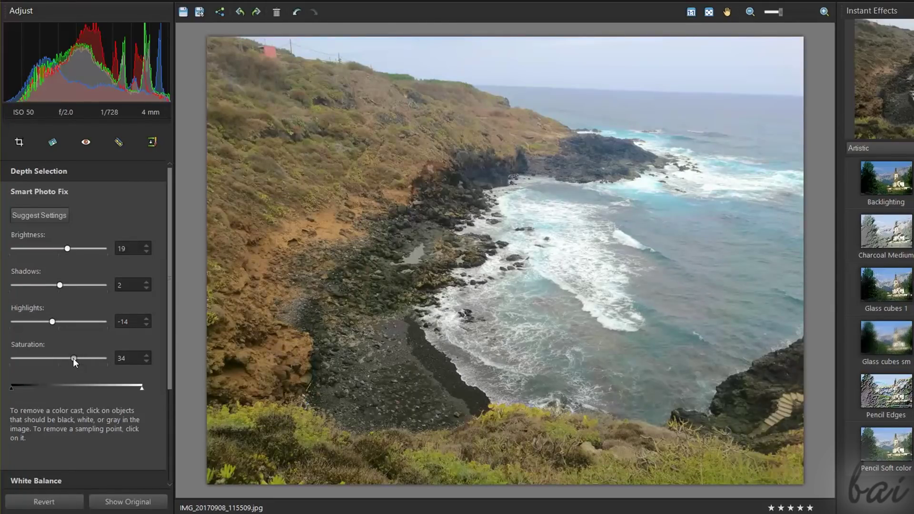
drag(81, 360, 5, 358)
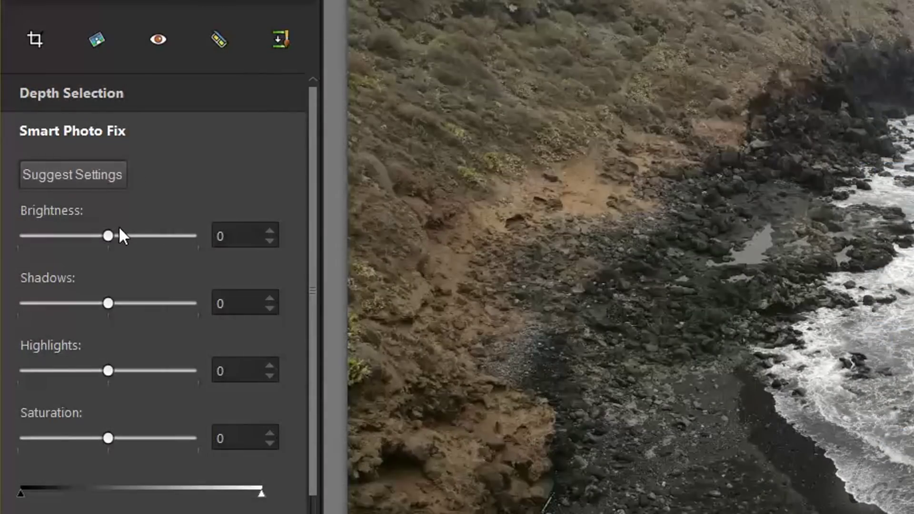
- Brighten the photo again, then enter and nudge down an exact Brightness value
drag(107, 235, 139, 235)
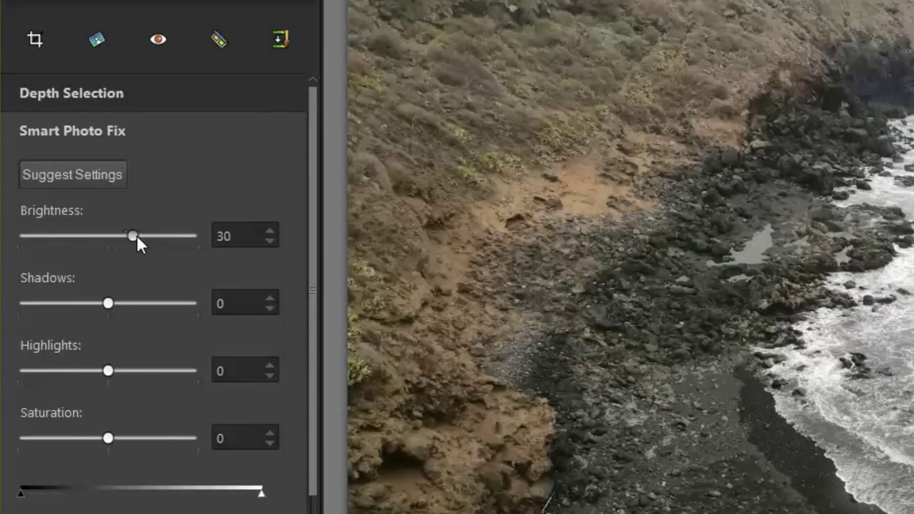
scroll(139, 235, down, 4)
scroll(139, 236, down, 3)
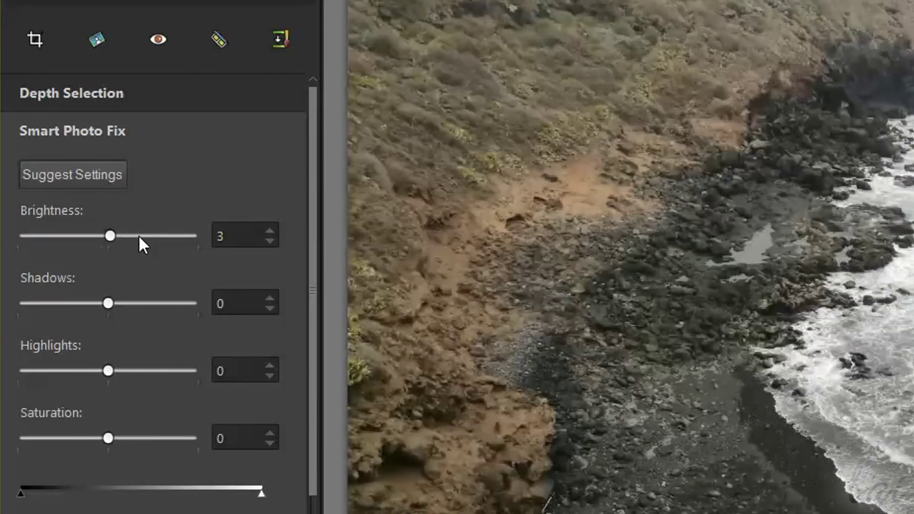
scroll(138, 235, down, 1)
double_click(229, 236)
text(30)
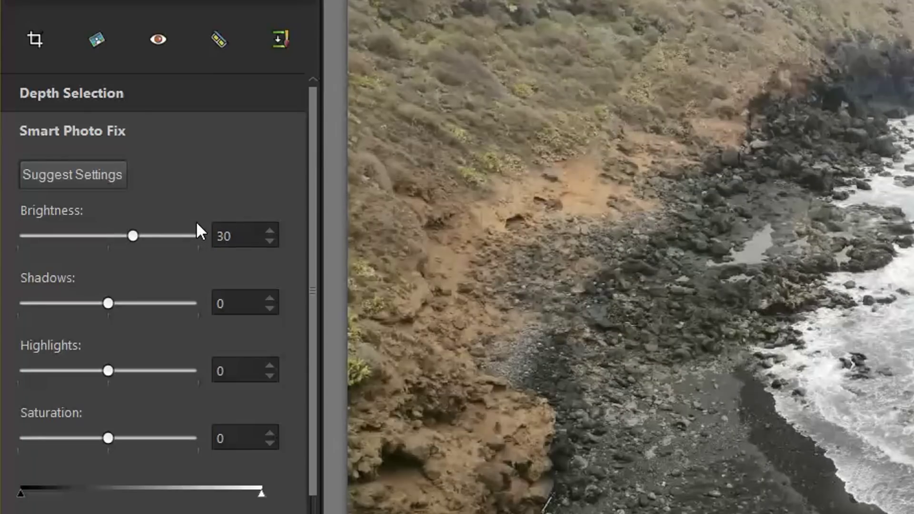
click(270, 243)
click(270, 243)
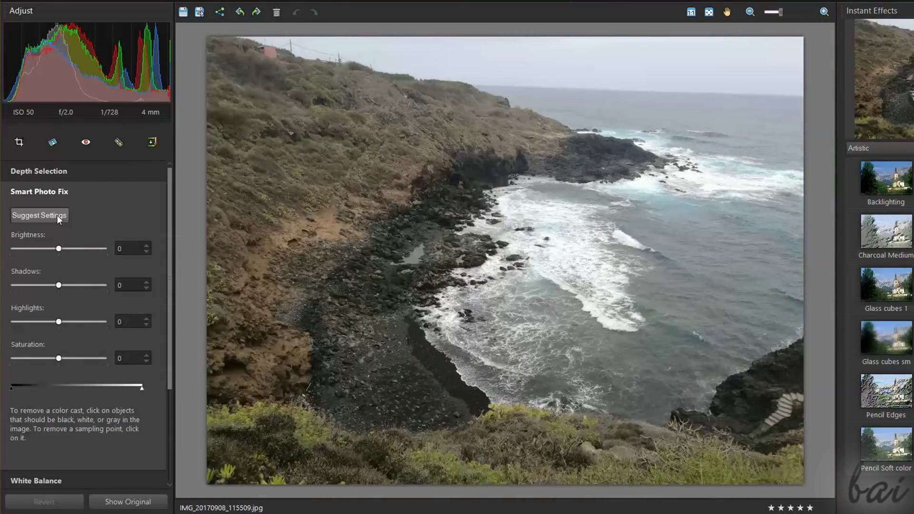
- Get Suggested Settings with a water colour sample, then revert and confirm Yes
click(56, 215)
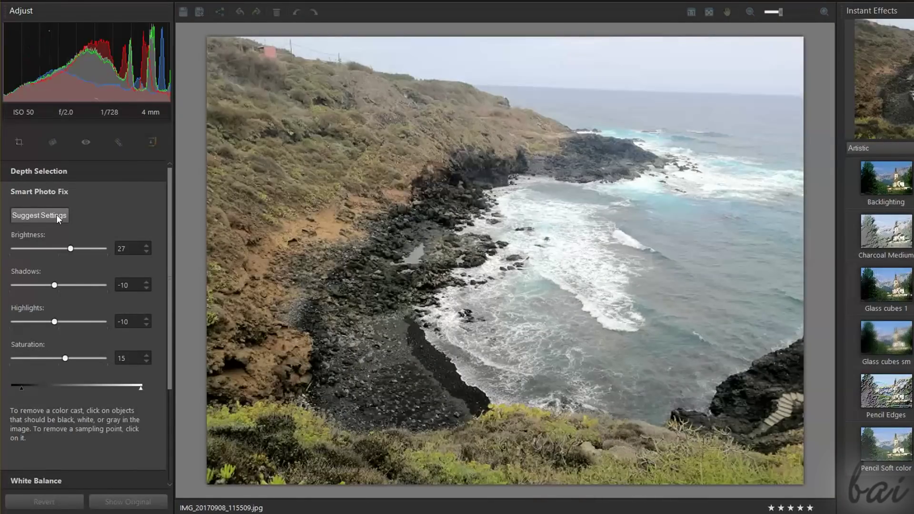
click(521, 283)
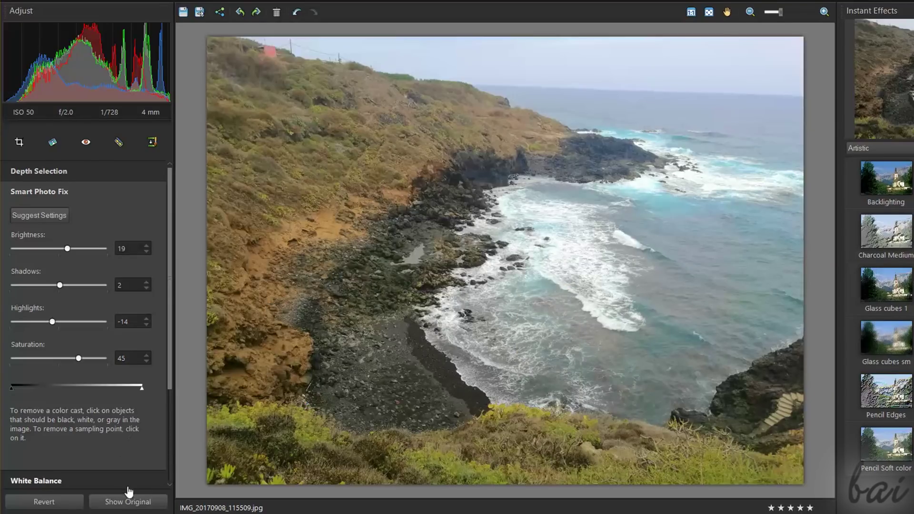
click(43, 502)
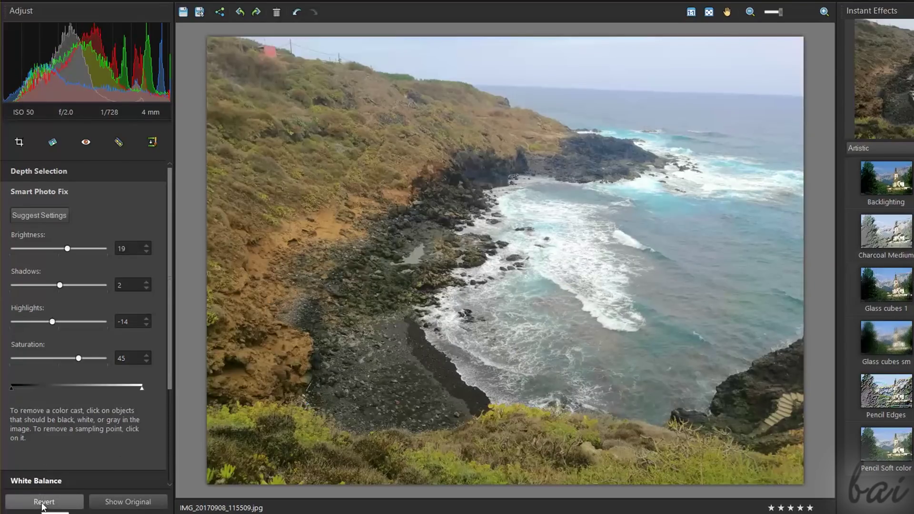
click(44, 503)
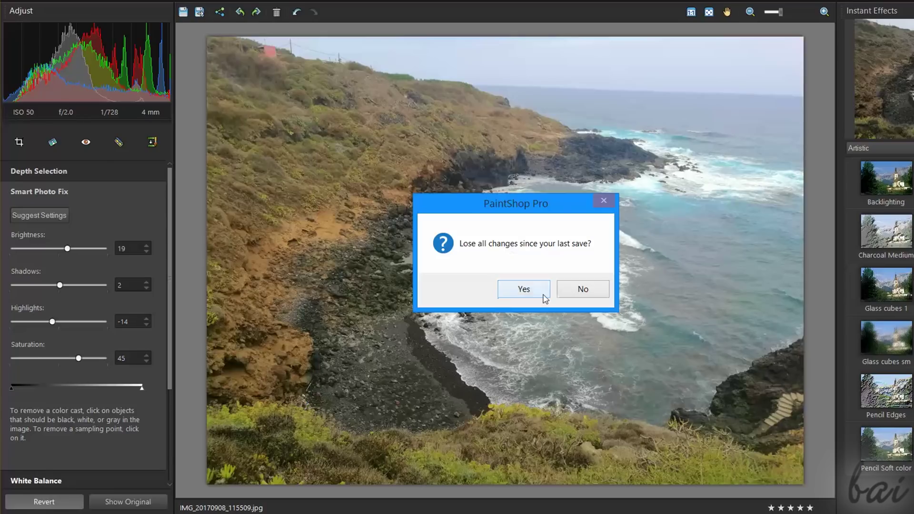
click(524, 289)
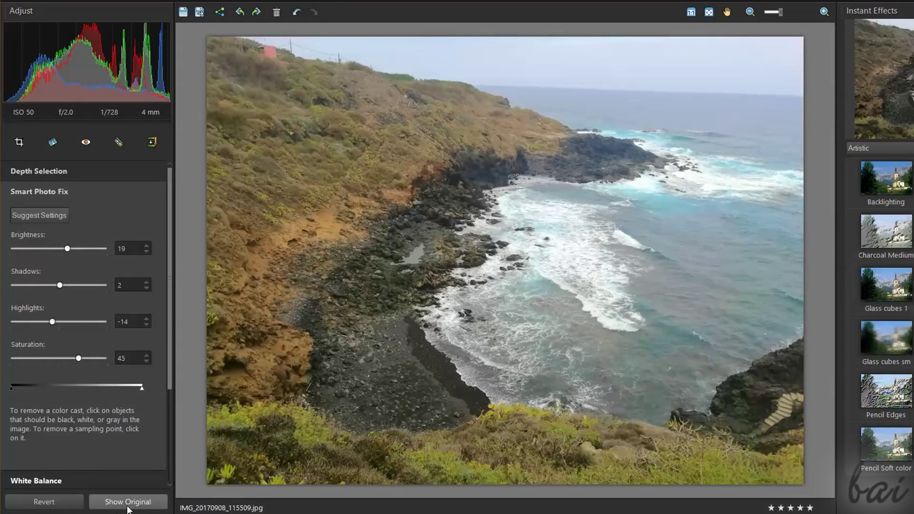
- Toggle Show Original to compare, then expand the Brightness/Contrast settings
click(129, 502)
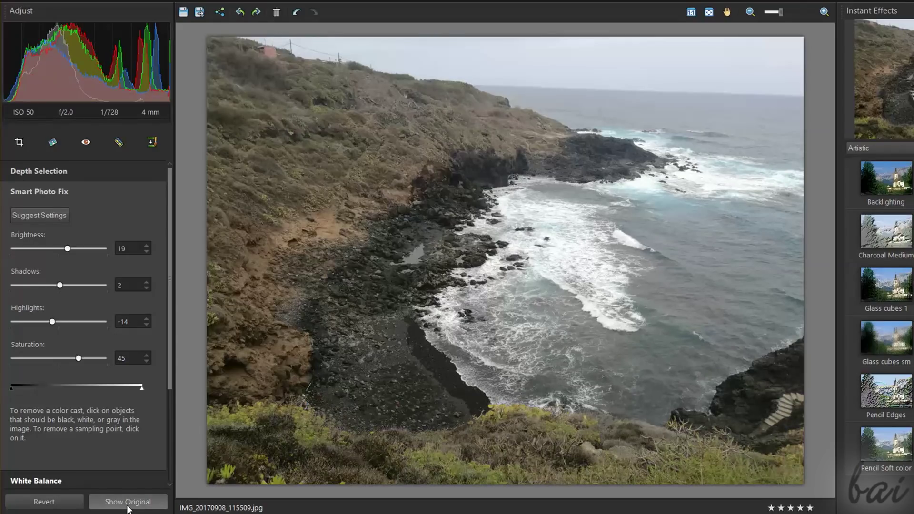
click(129, 502)
click(127, 504)
click(129, 502)
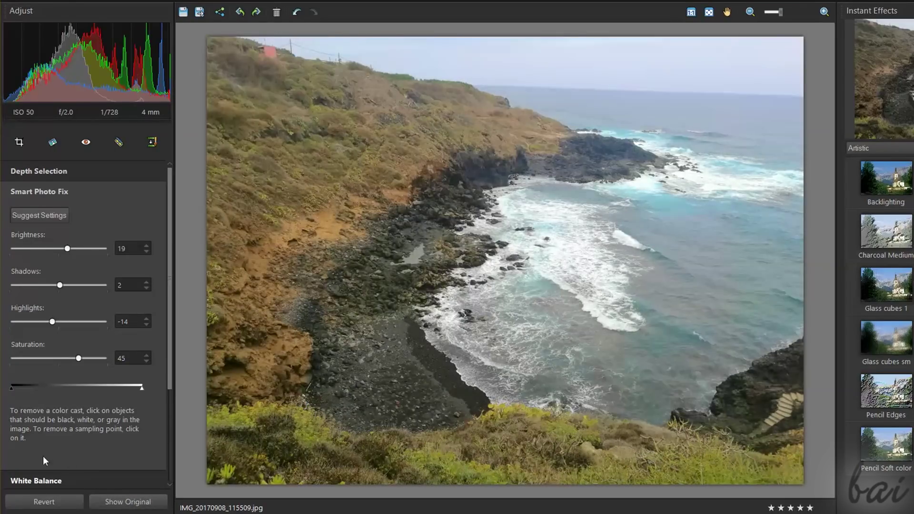
click(35, 481)
click(46, 232)
- Raise the photo's contrast and warm its white balance temperature and tint
mouse_move(58, 307)
mouse_down()
mouse_move(81, 308)
mouse_move(71, 308)
mouse_up()
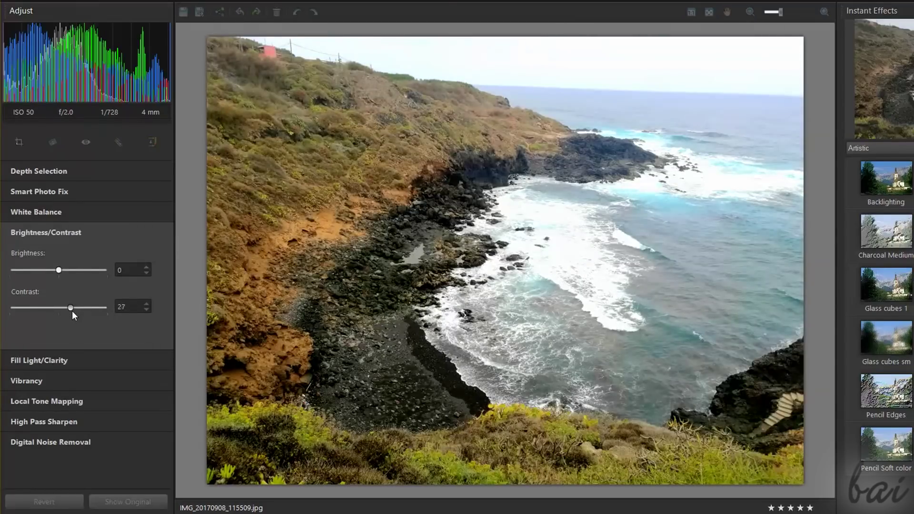
click(35, 212)
mouse_move(59, 250)
mouse_down()
mouse_move(36, 250)
mouse_move(74, 252)
mouse_up()
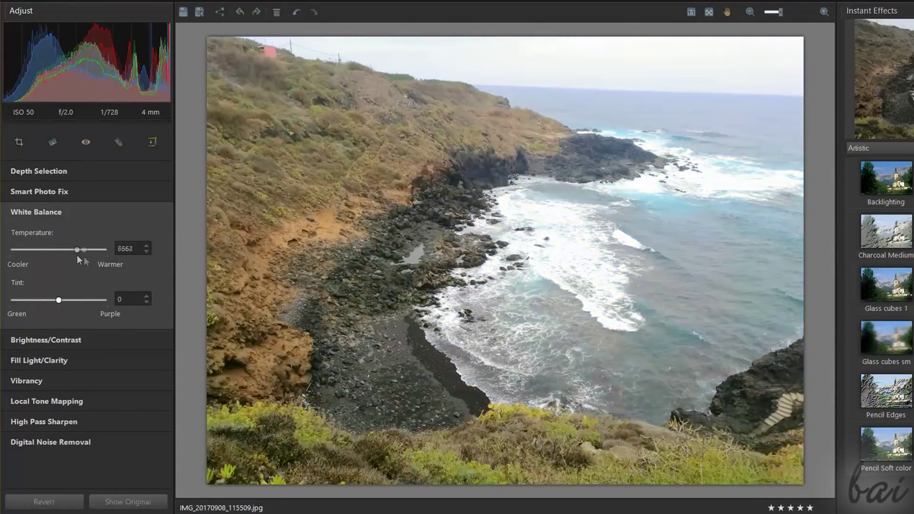
mouse_move(59, 301)
mouse_down()
mouse_move(71, 302)
mouse_move(48, 313)
mouse_move(85, 313)
mouse_up()
- Expand Vibrancy, then set fill light to 9 and clarity to 12
click(41, 387)
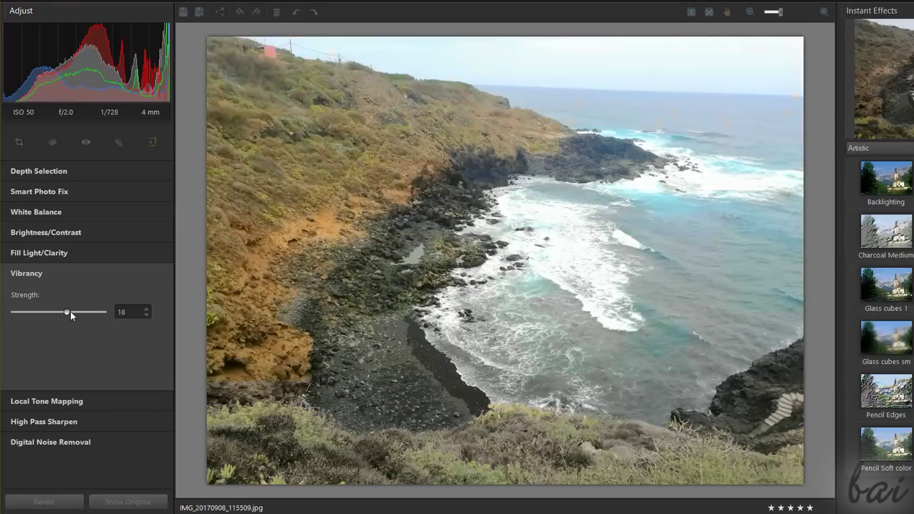
click(80, 257)
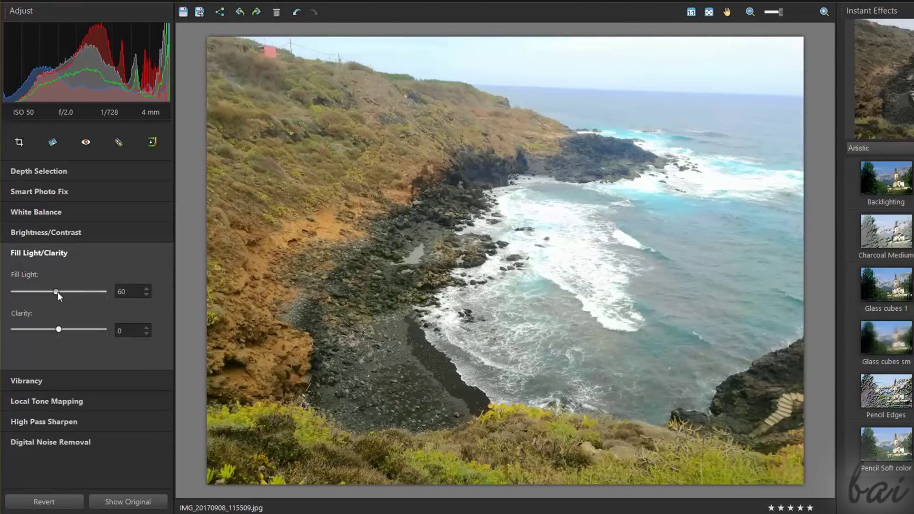
drag(59, 293, 75, 294)
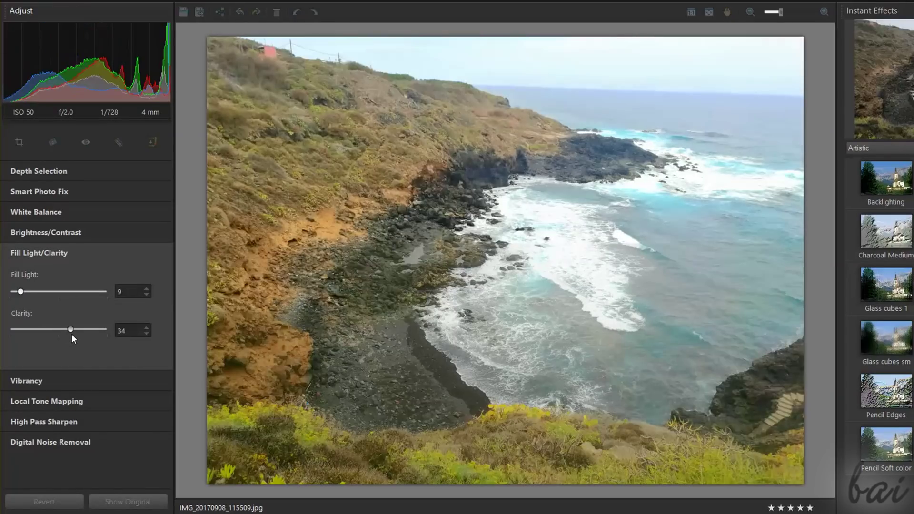
drag(71, 331, 59, 331)
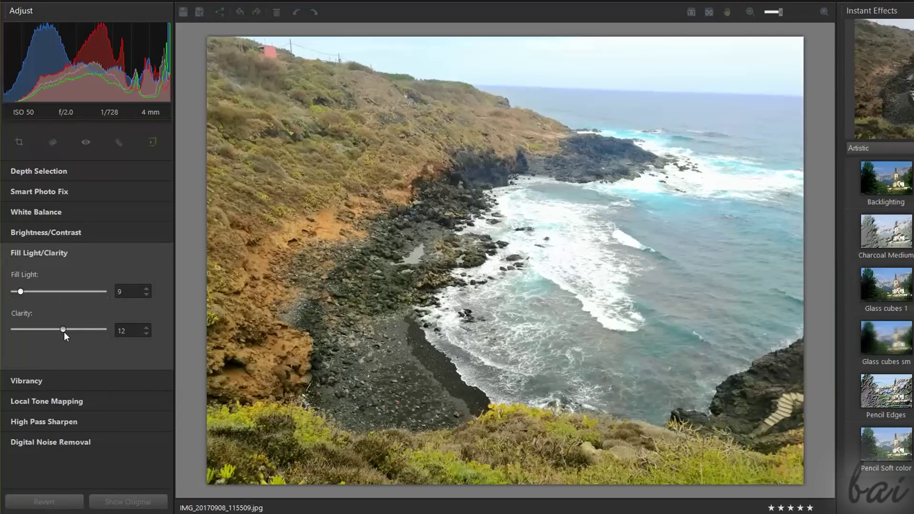
- Lower the High Pass Sharpen strength to 28
click(56, 424)
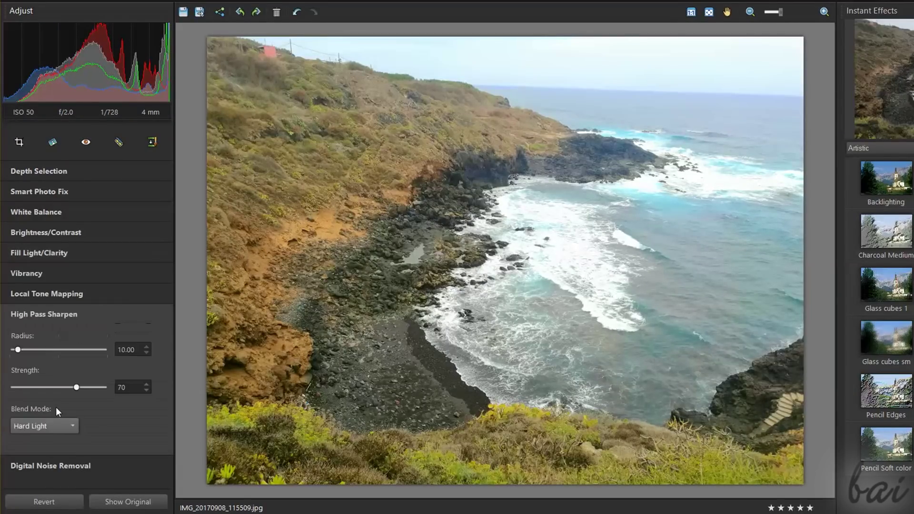
click(39, 387)
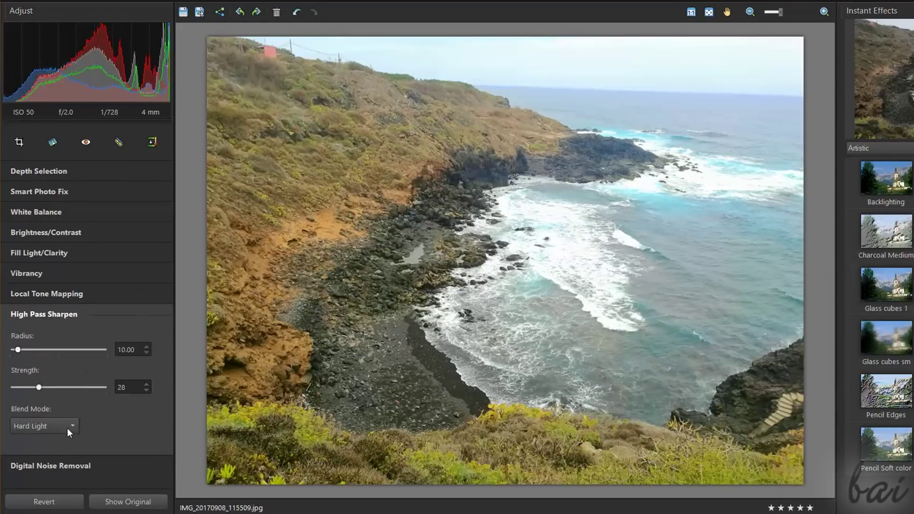
click(70, 466)
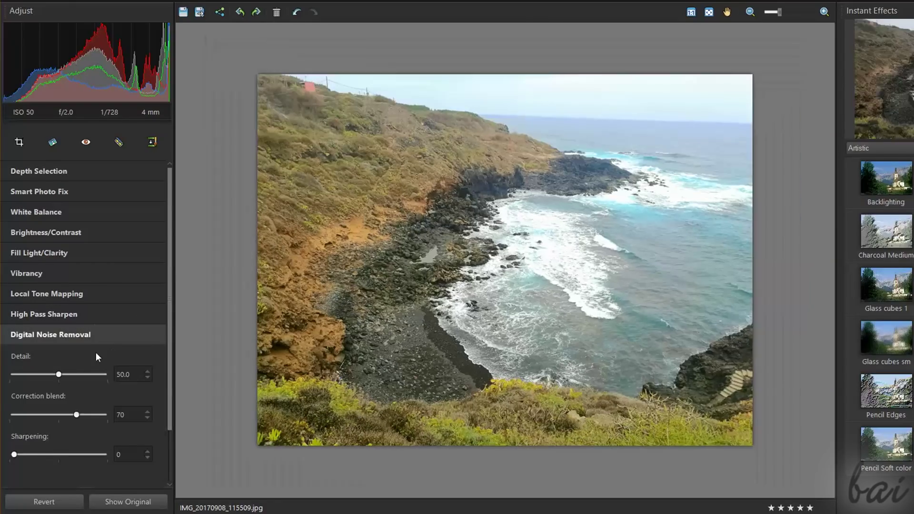
- Expand Local Tone Mapping, push strength high, then drag it back down to 1
click(46, 294)
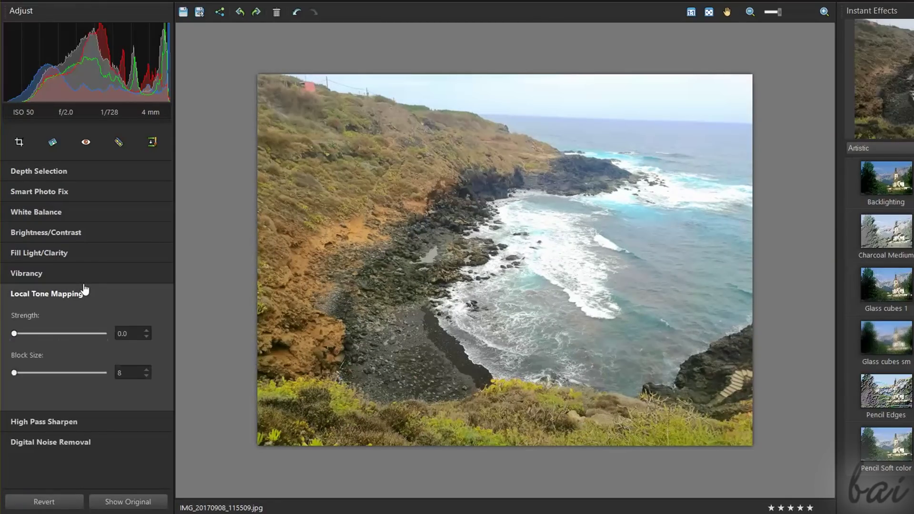
click(15, 334)
drag(16, 334, 70, 337)
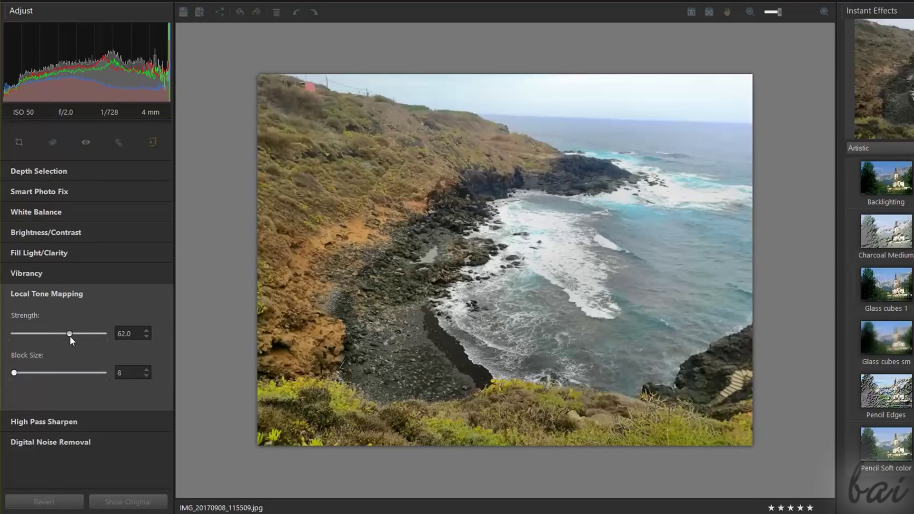
drag(70, 334, 14, 334)
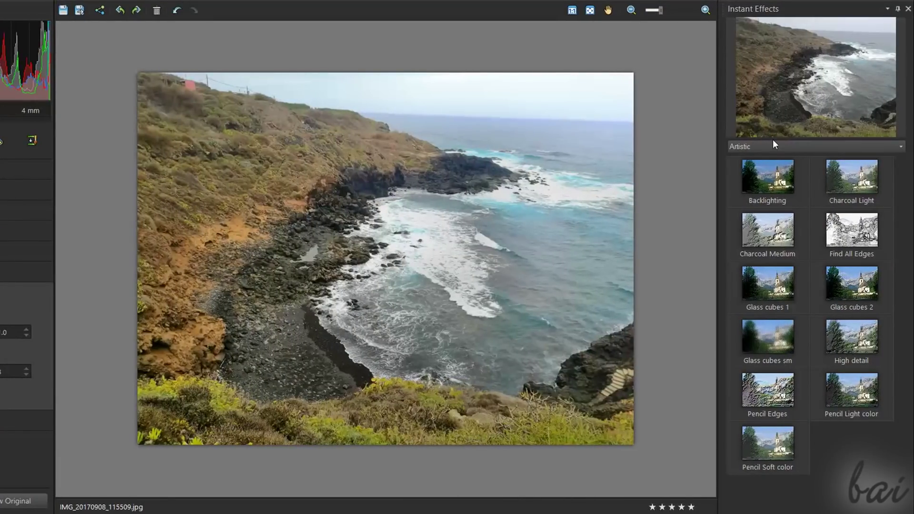
- Switch Instant Effects to Film Styles and preview Platinum and the Japan Style looks
click(774, 143)
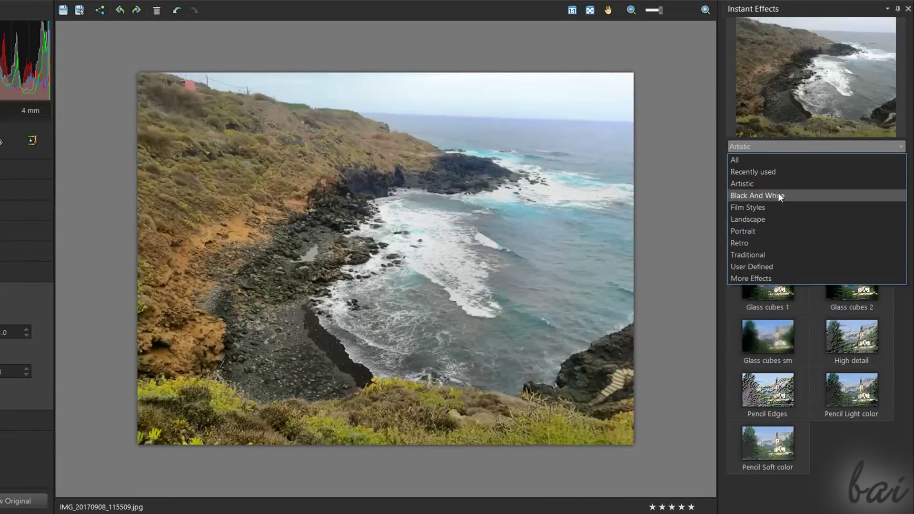
click(776, 207)
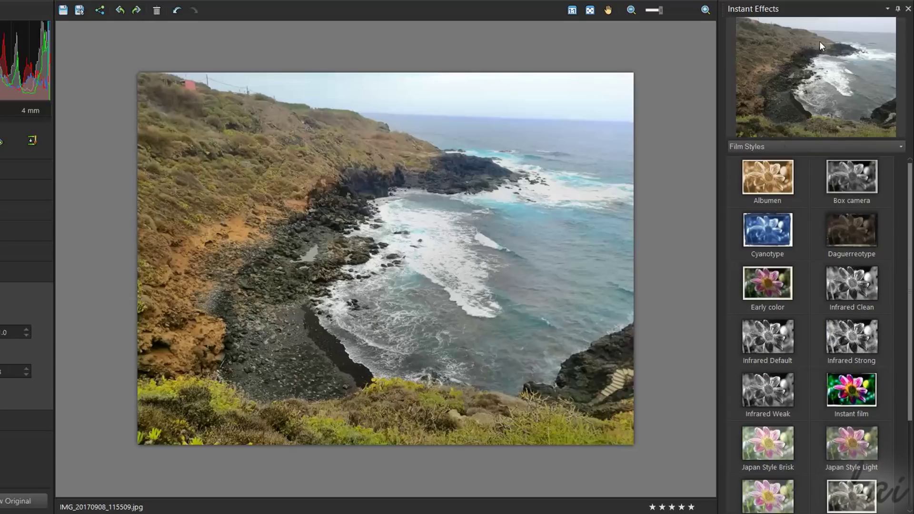
scroll(814, 322, down, 3)
click(848, 371)
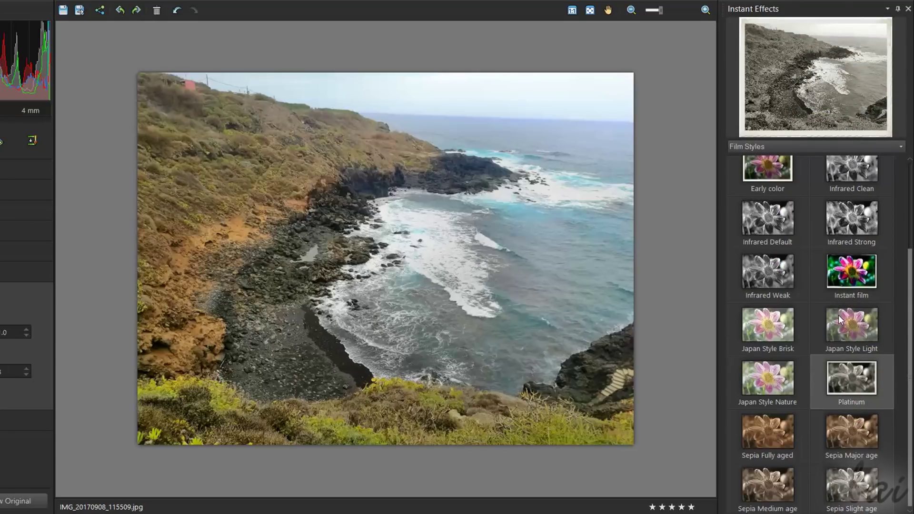
click(839, 315)
click(768, 325)
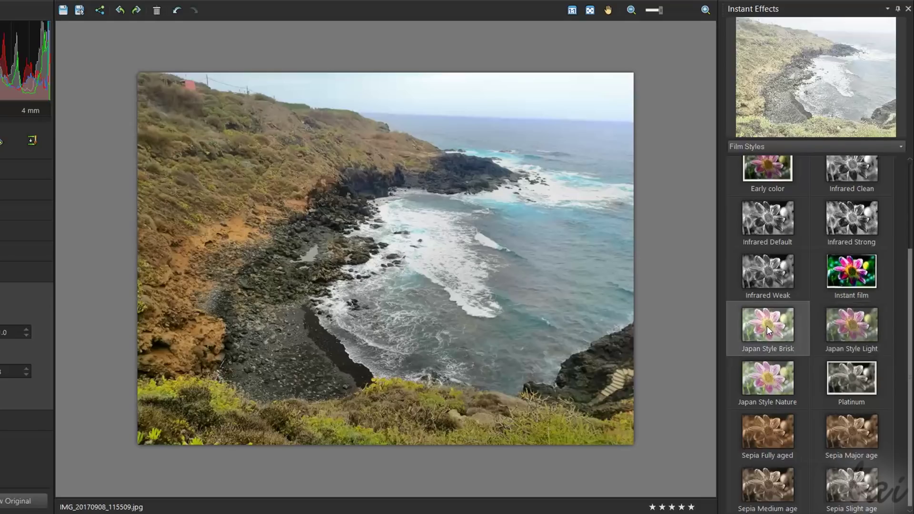
- Preview more film styles, apply Sepia Major age, then undo it
click(765, 375)
click(767, 432)
click(854, 435)
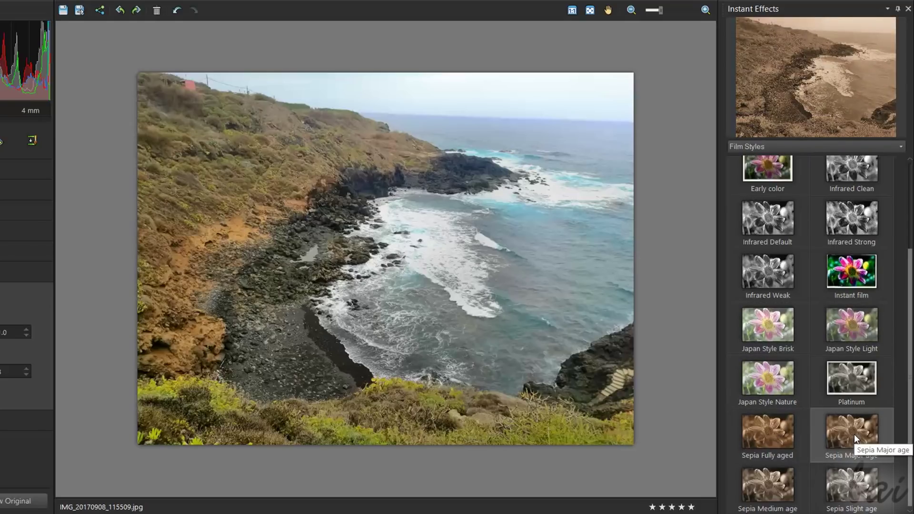
double_click(853, 433)
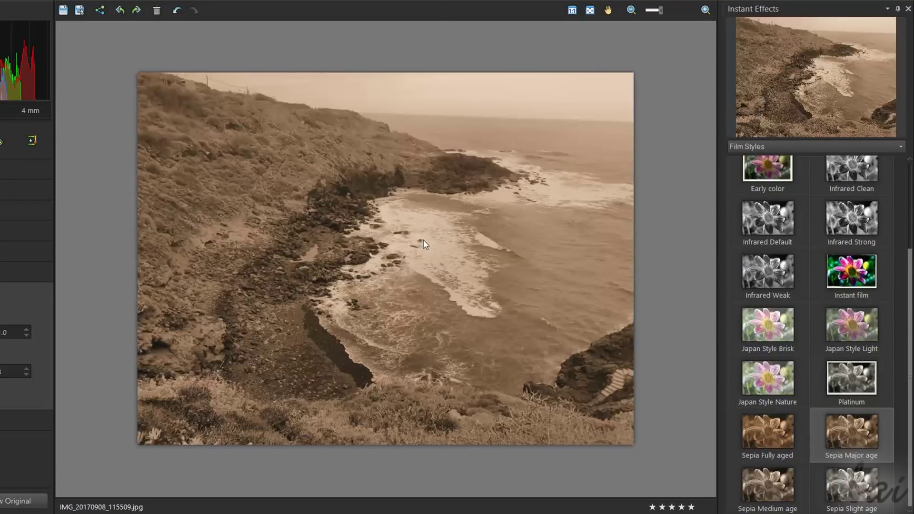
key(ctrl+z)
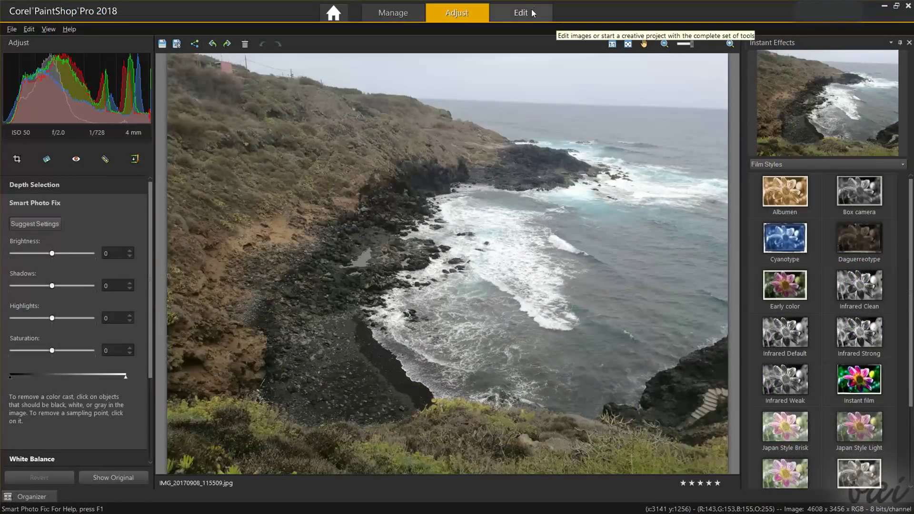
- In the Edit workspace, brush-lighten the upper-left hillside with adjusted brush size and hardness
click(533, 13)
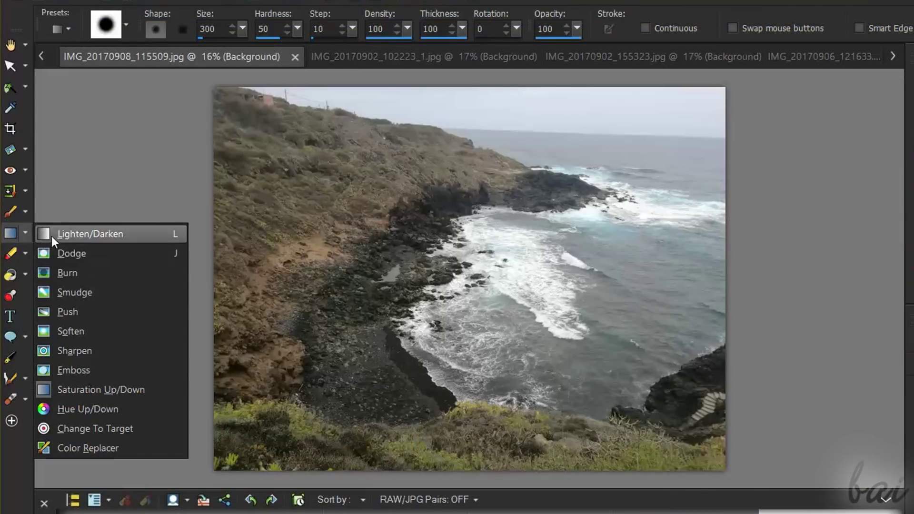
click(91, 233)
double_click(207, 29)
text(499)
double_click(265, 29)
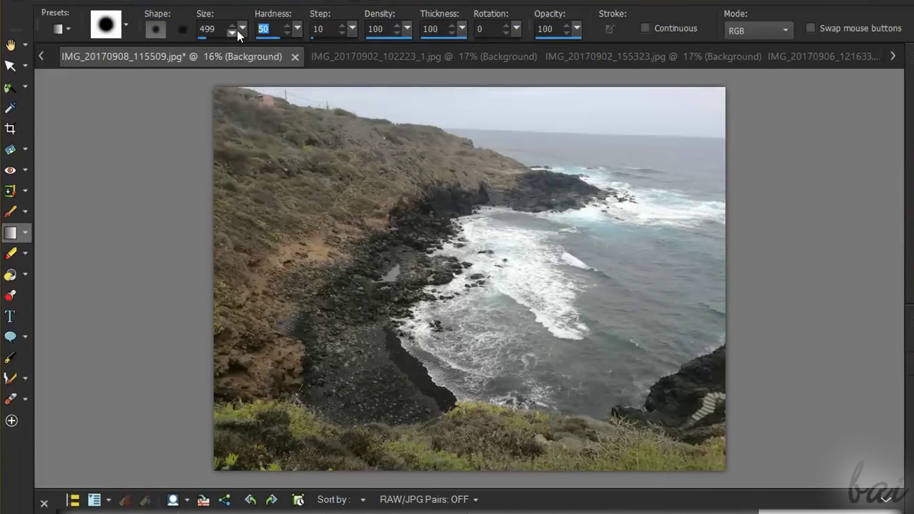
text(10)
mouse_move(243, 115)
mouse_down()
mouse_move(385, 164)
mouse_move(309, 195)
mouse_move(272, 301)
mouse_move(318, 163)
mouse_move(251, 357)
mouse_up()
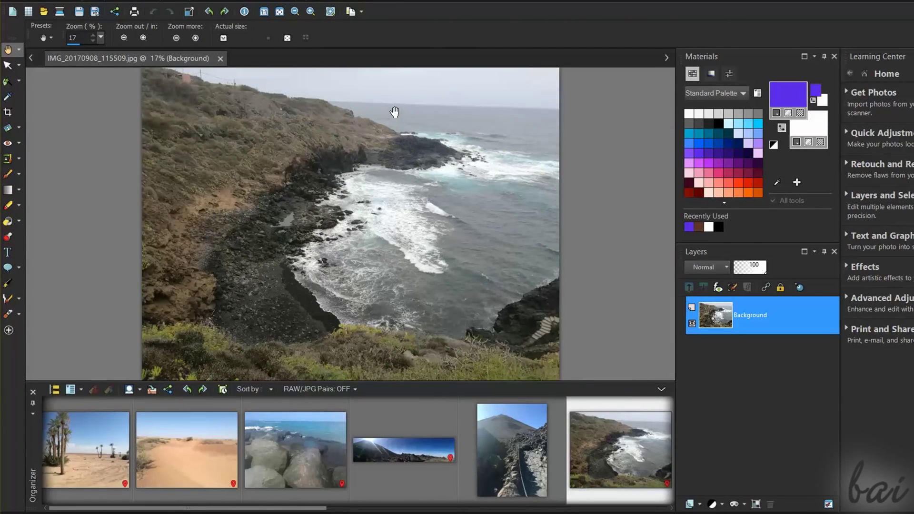
scroll(277, 150, up, 2)
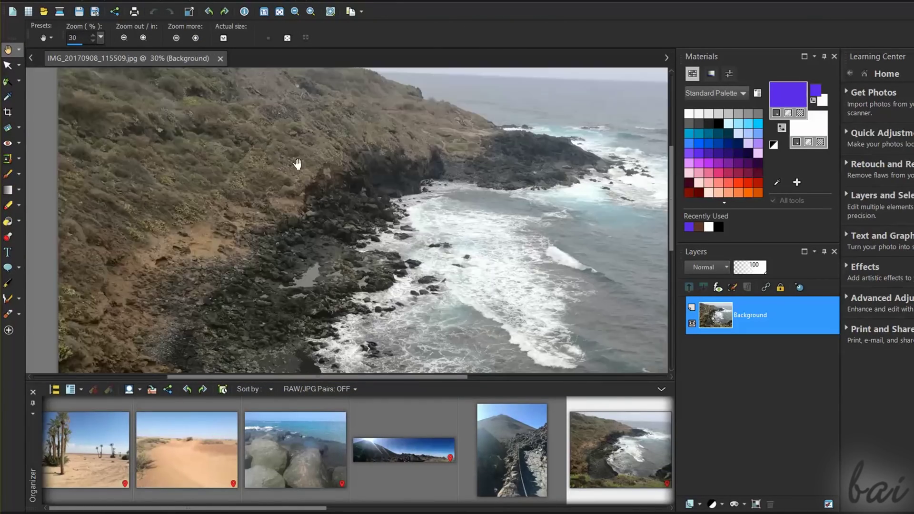
scroll(328, 185, up, 3)
scroll(389, 189, up, 2)
scroll(390, 189, down, 3)
drag(386, 190, 382, 243)
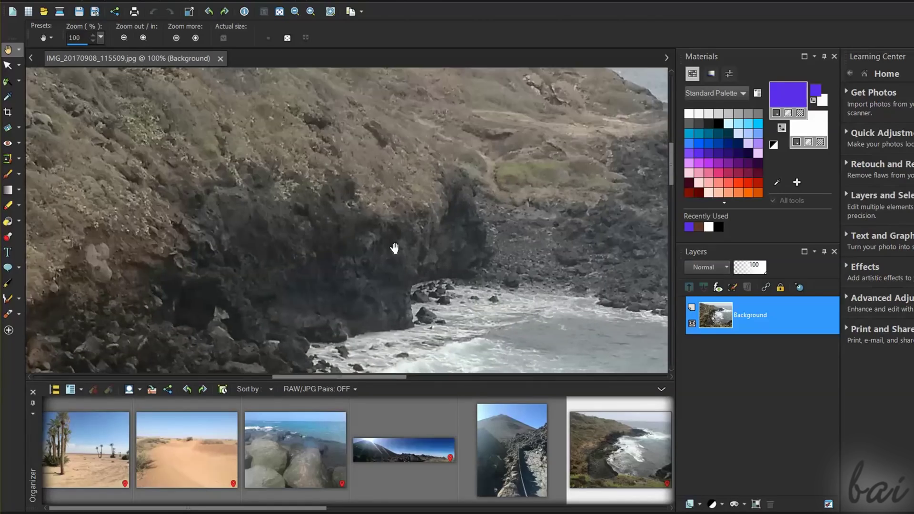
scroll(429, 236, down, 3)
scroll(378, 212, down, 2)
scroll(390, 204, down, 1)
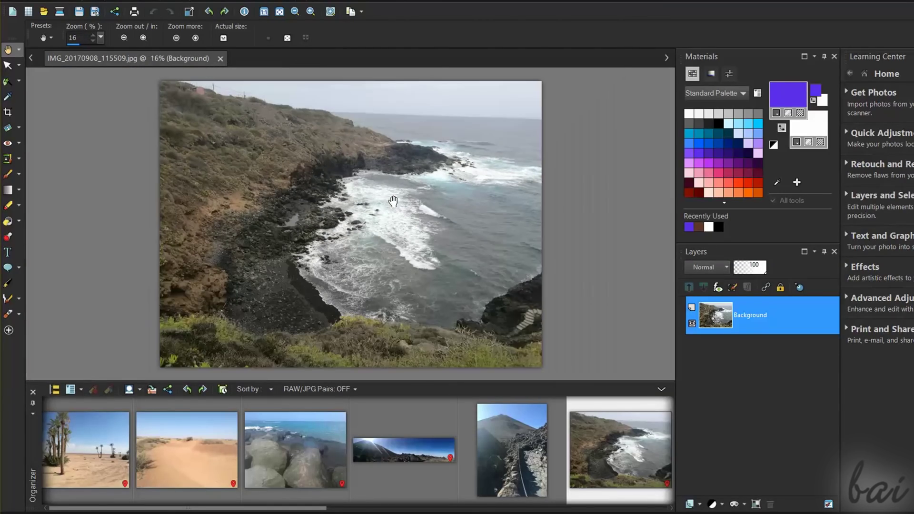
- Open the palm, dunes and rocks photos from the organizer, then return to the coastal photo
double_click(100, 470)
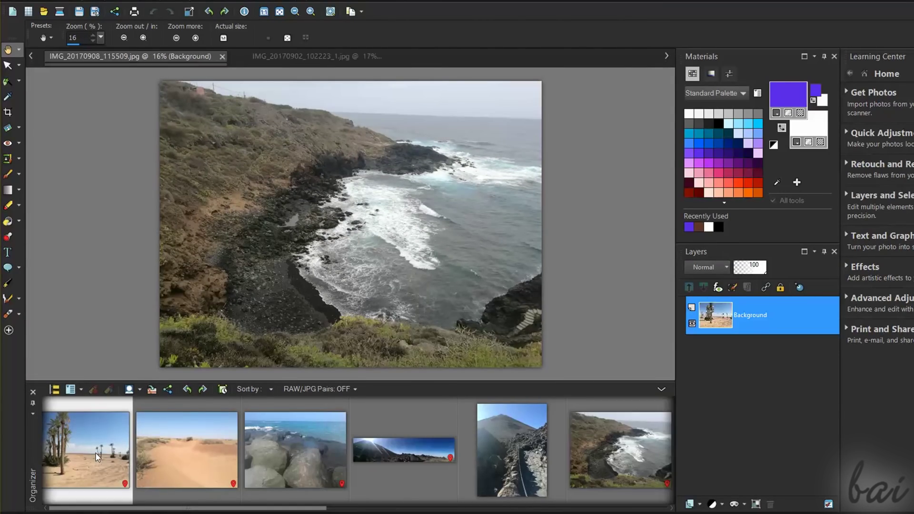
double_click(185, 463)
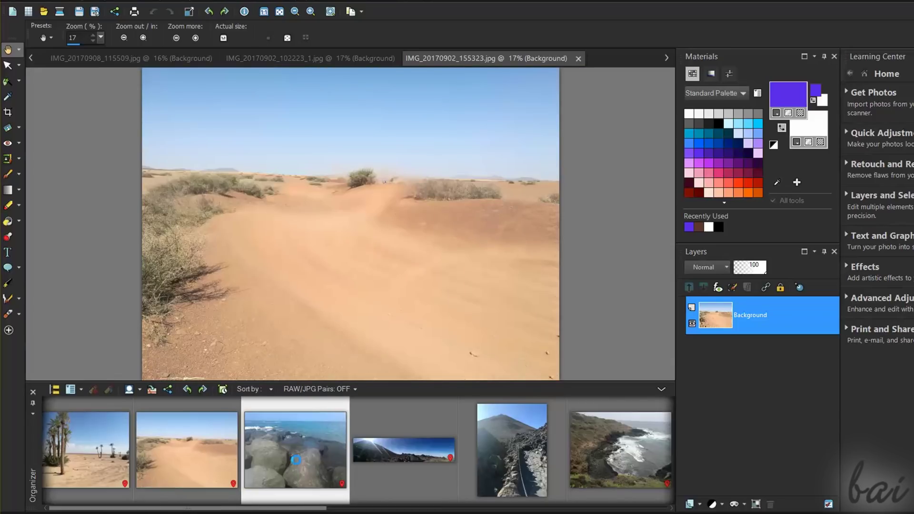
double_click(296, 465)
double_click(620, 450)
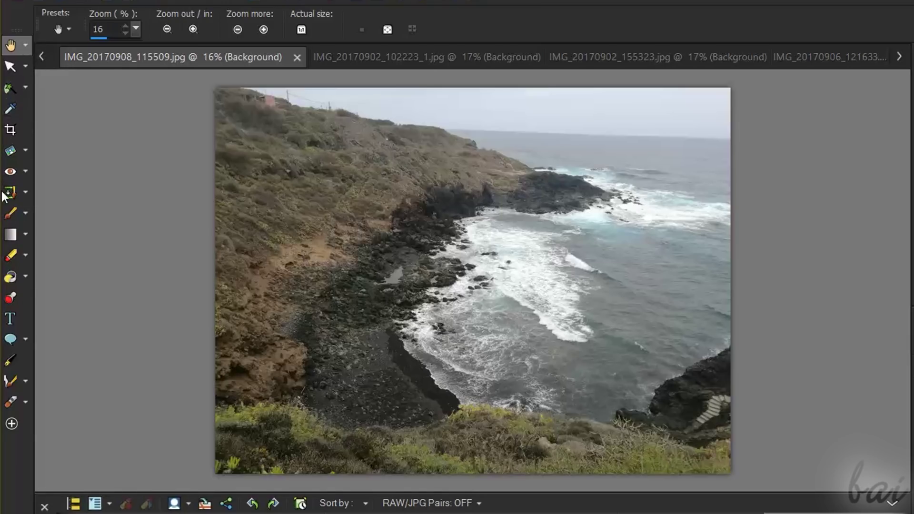
- Browse the tool flyouts and paint a test Paint Brush stroke across the hillside
click(25, 150)
click(25, 172)
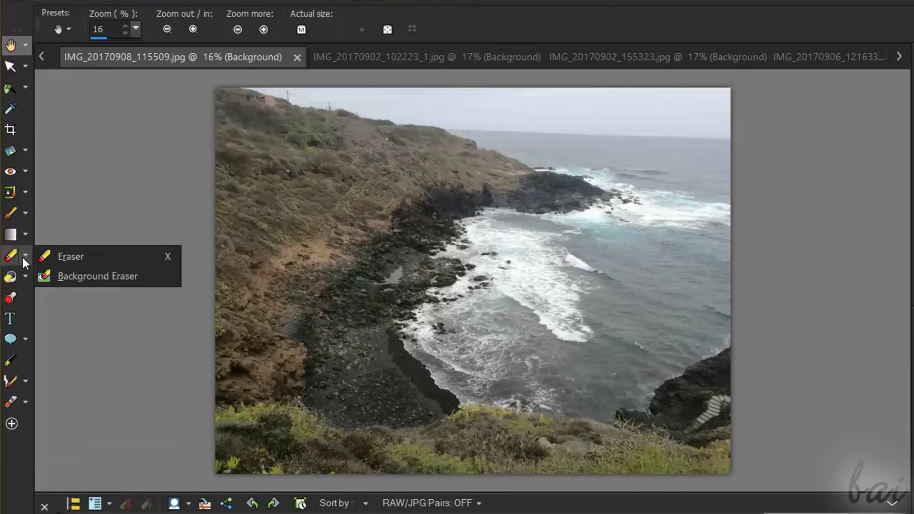
click(10, 214)
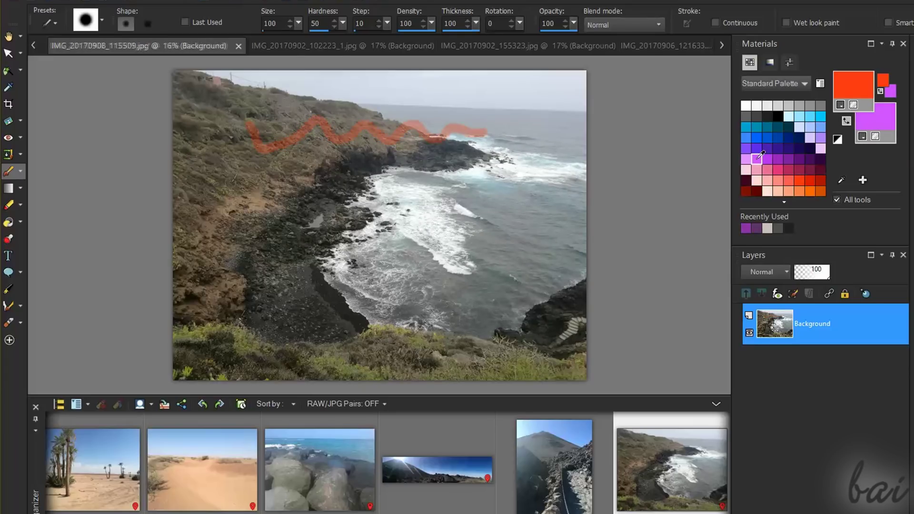
drag(230, 185, 278, 186)
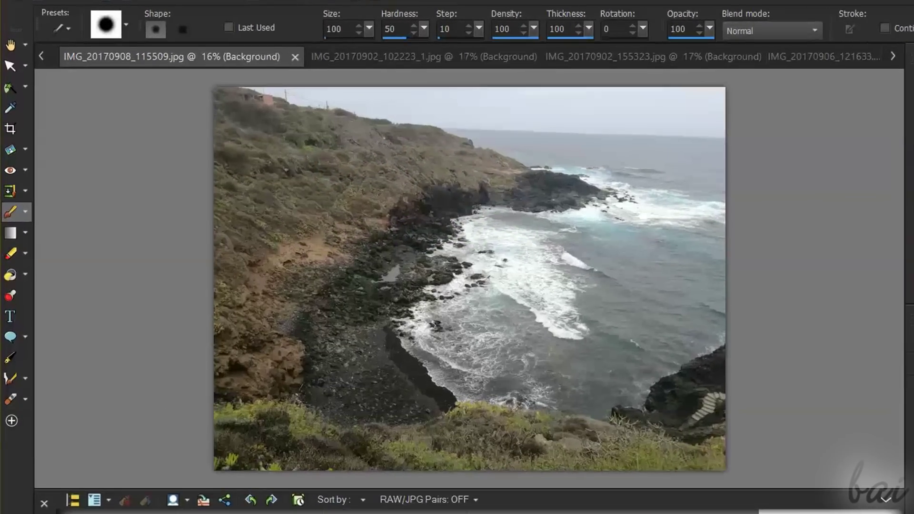
- Brush Saturation Up/Down over the hilltop
click(25, 233)
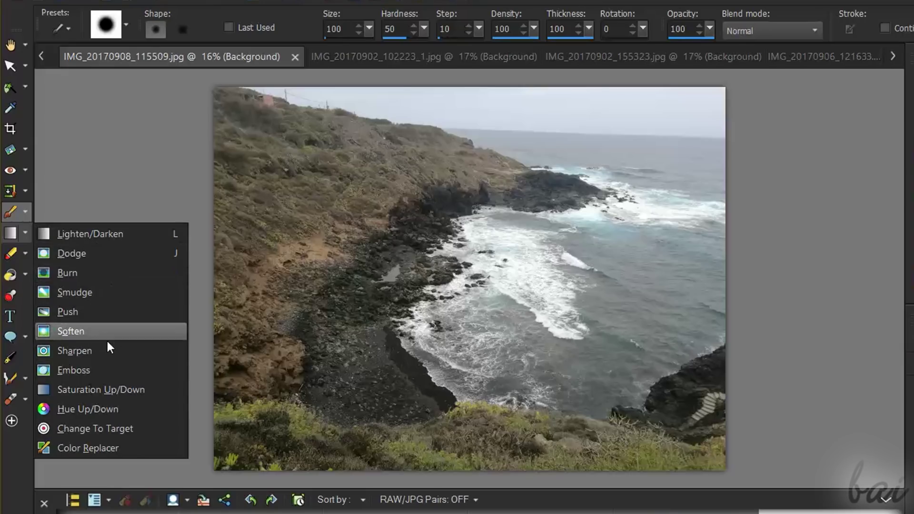
click(101, 390)
mouse_move(270, 112)
mouse_down()
mouse_move(429, 153)
mouse_move(228, 136)
mouse_move(307, 193)
mouse_move(271, 243)
mouse_move(243, 336)
mouse_move(292, 384)
mouse_up()
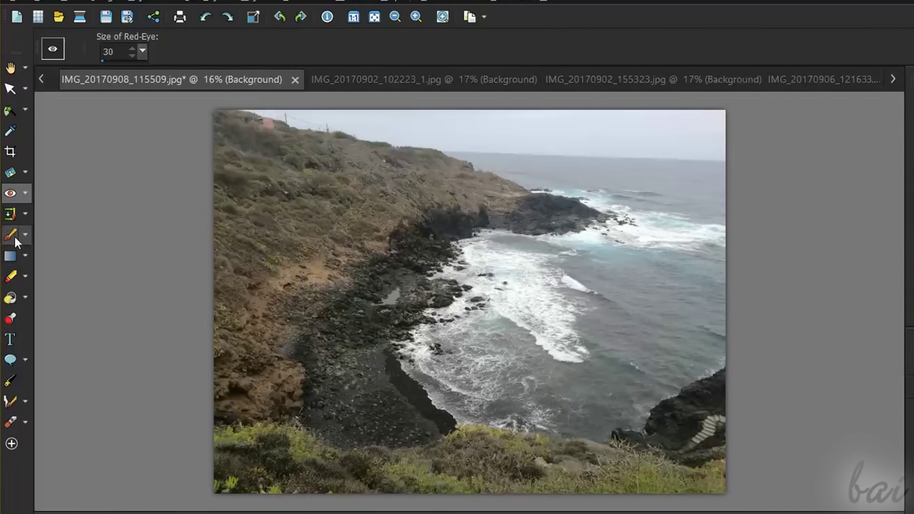
- Boost saturation on the upper-left hillside with the Saturation brush
click(15, 237)
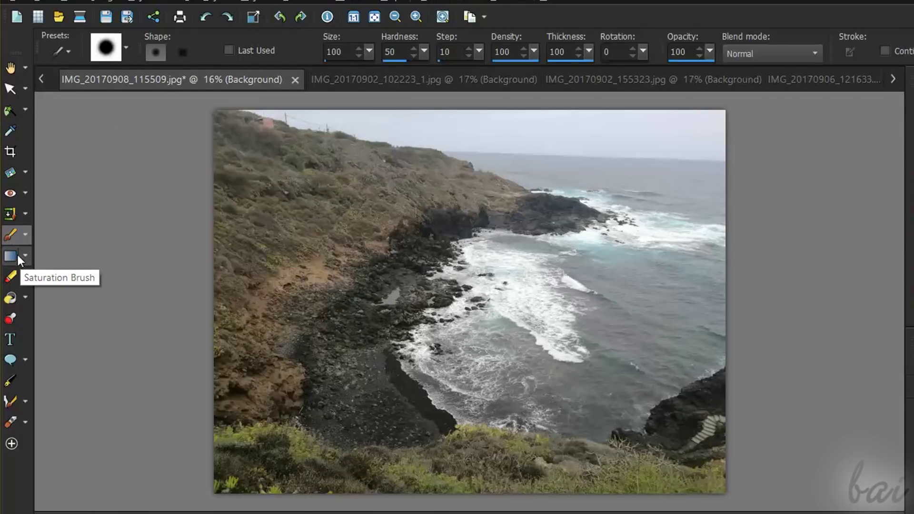
click(16, 255)
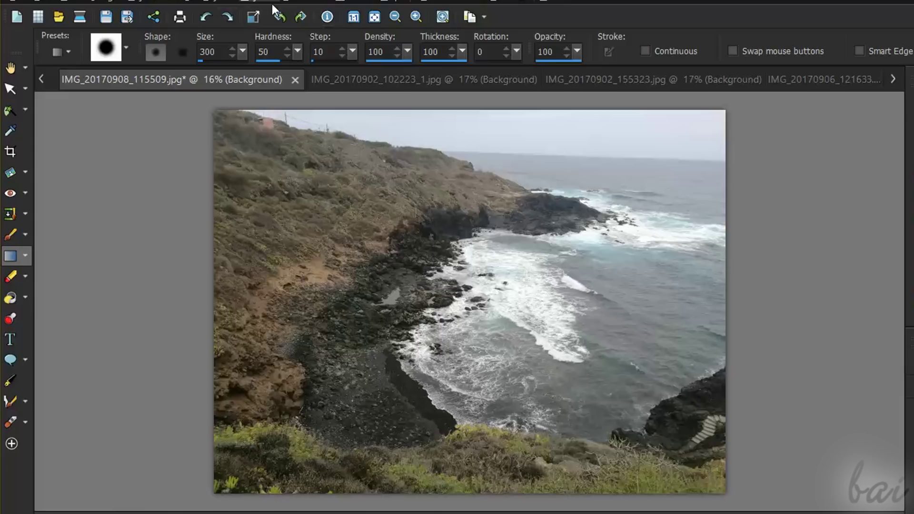
mouse_move(265, 175)
mouse_down()
mouse_move(357, 196)
mouse_move(300, 214)
mouse_up()
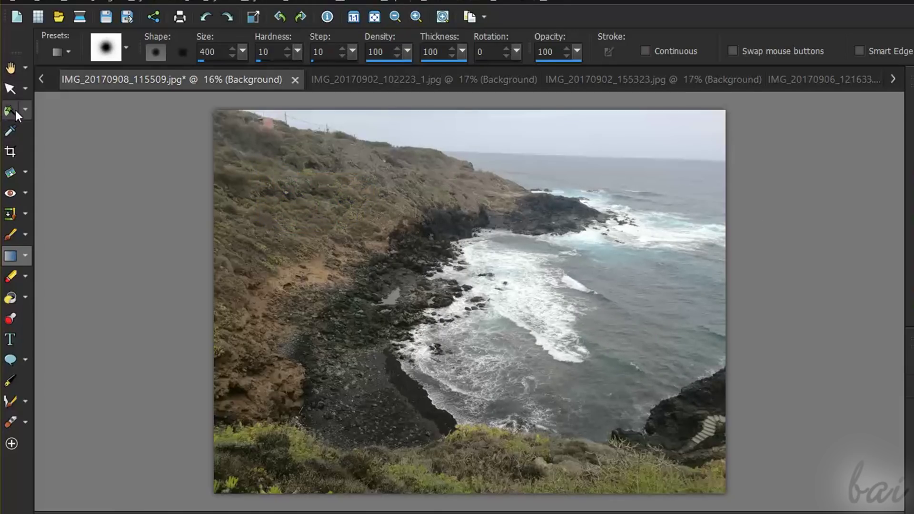
- Paint colour inside a freehand shoreline selection, then undo the strokes and deselect
click(25, 110)
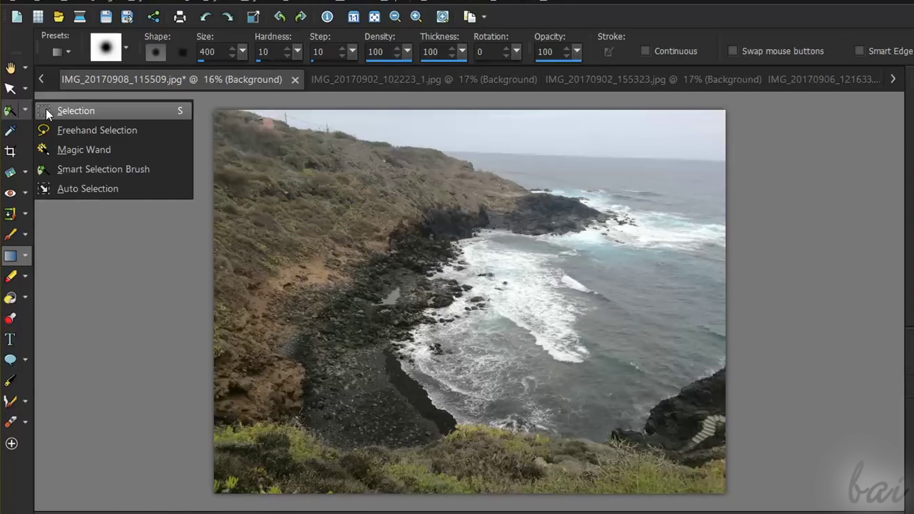
click(97, 131)
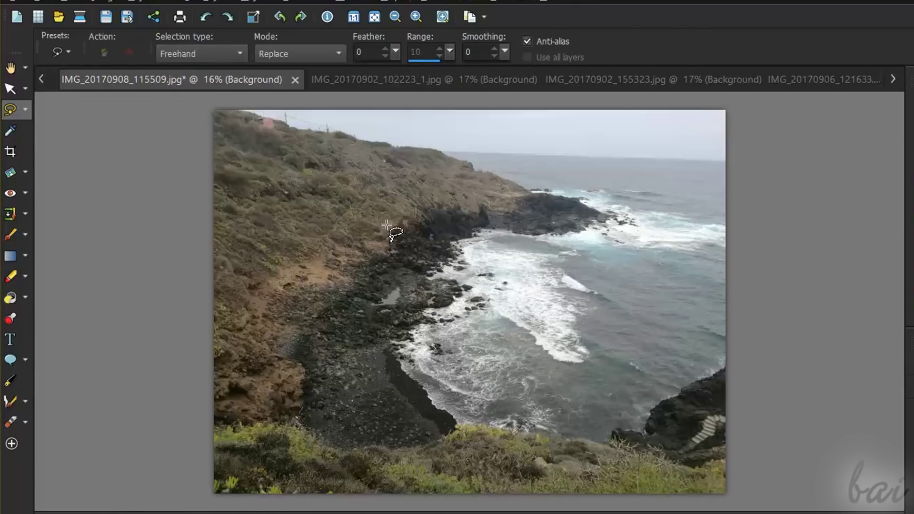
click(310, 371)
click(11, 256)
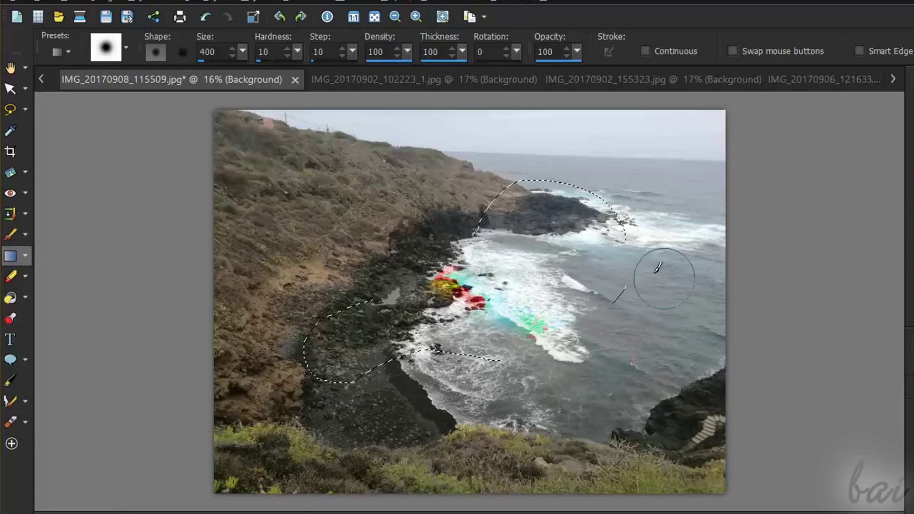
drag(592, 243, 401, 207)
key(ctrl+z)
key(ctrl+d)
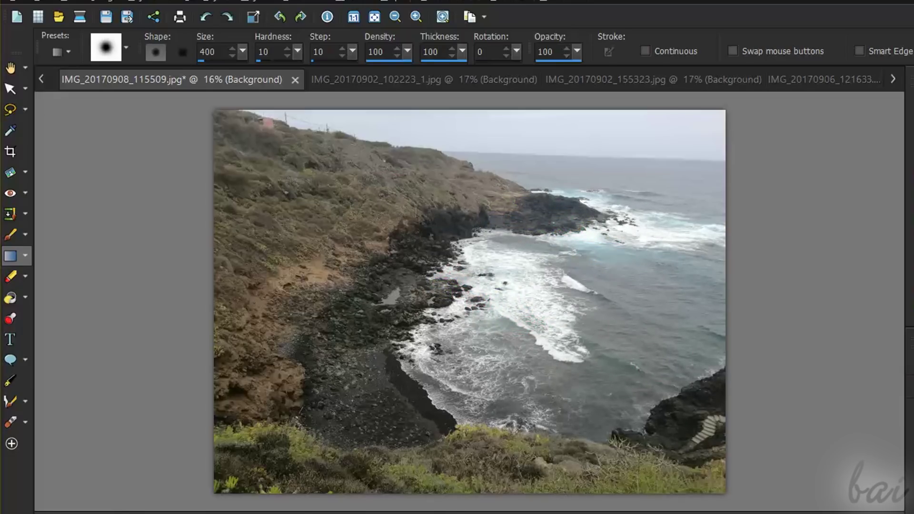
- Add size-128 'Hello' and italic 'Awesome landscape' captions, outlining the second in magenta
click(11, 109)
click(9, 341)
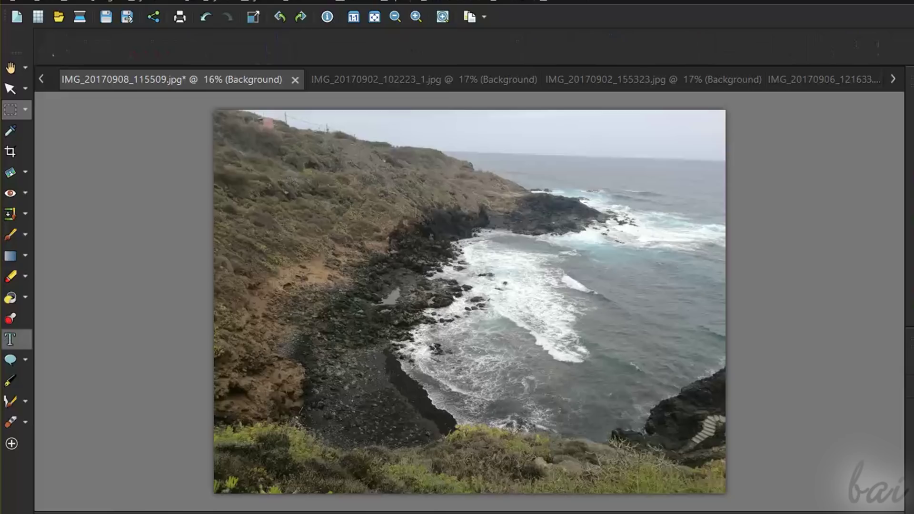
click(279, 224)
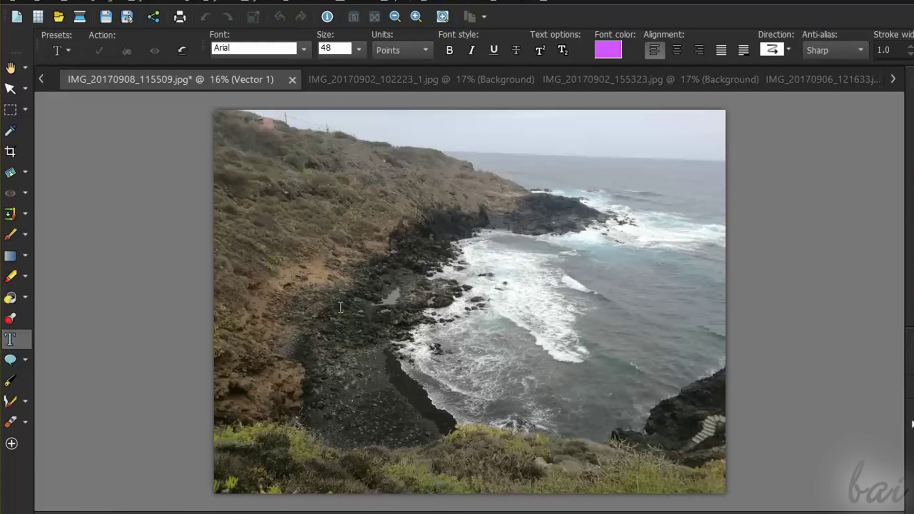
click(358, 49)
click(345, 290)
text(Hello)
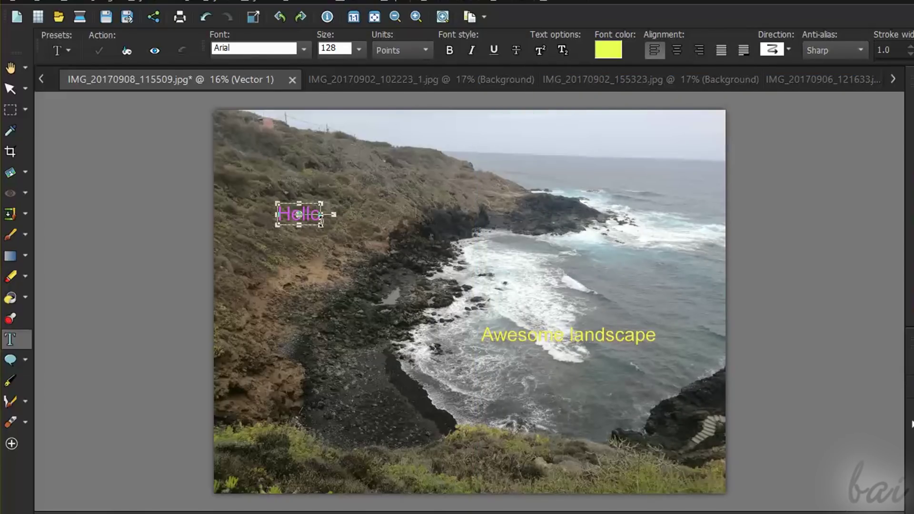
triple_click(638, 338)
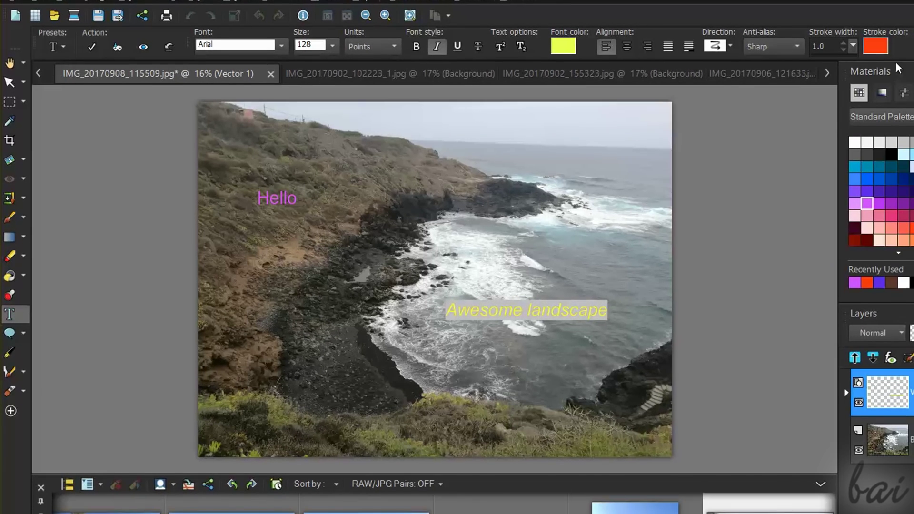
click(684, 510)
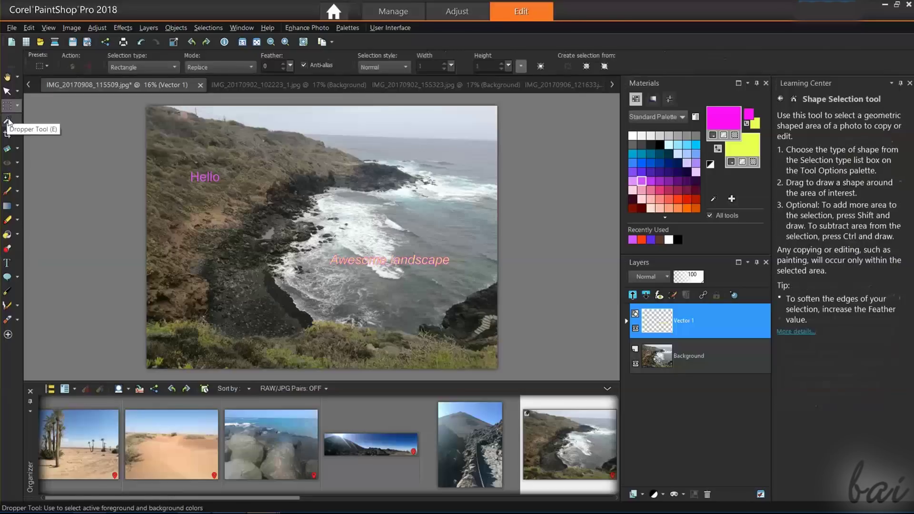
click(8, 123)
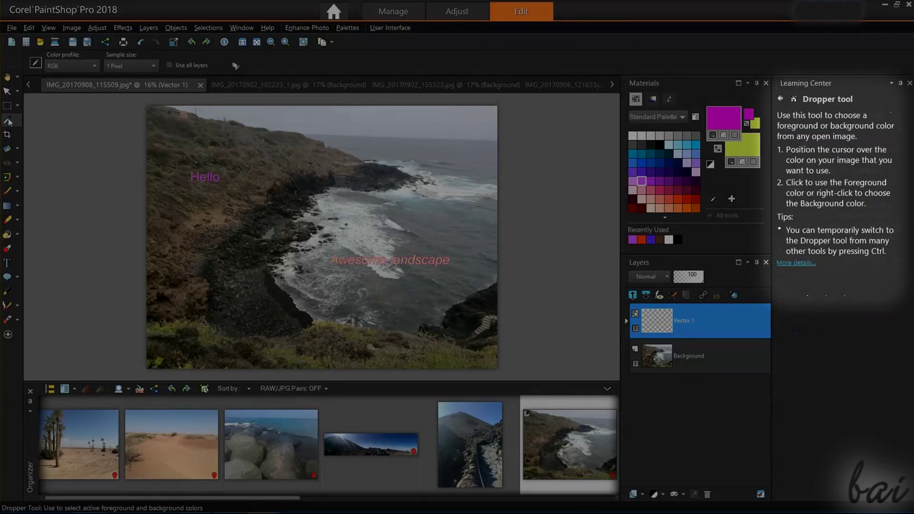
click(9, 134)
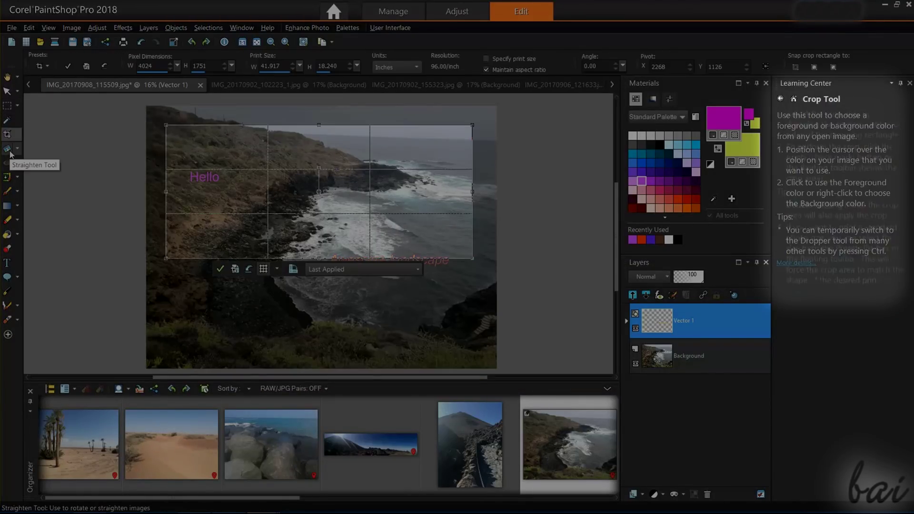
click(8, 149)
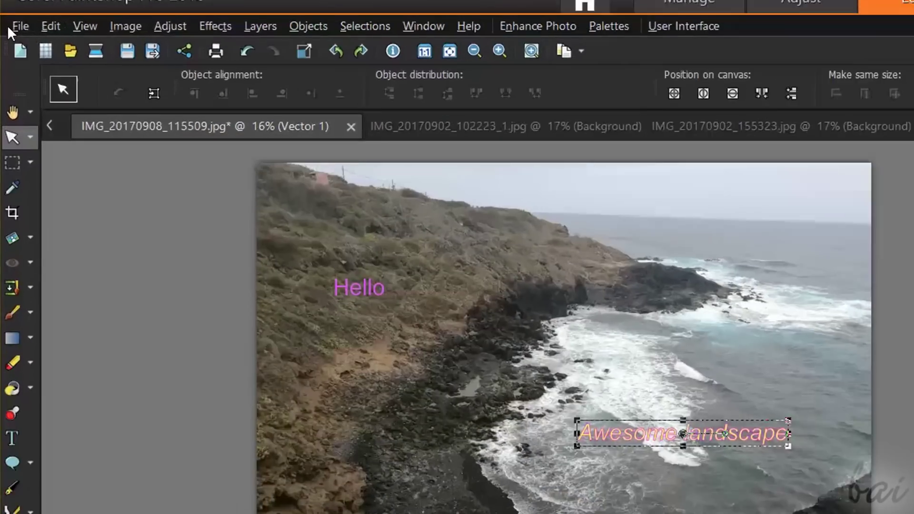
- Open Save As, keep JPEG as the file type, and set compression to 66
click(22, 24)
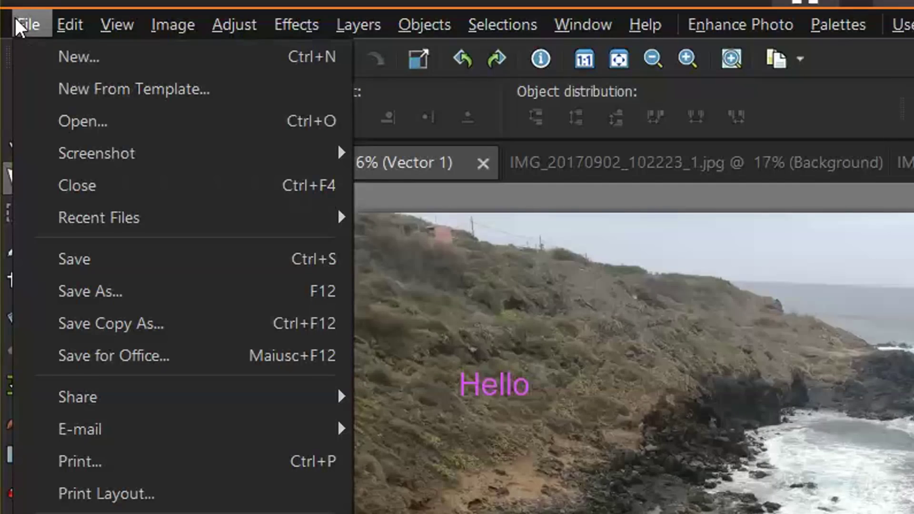
click(139, 291)
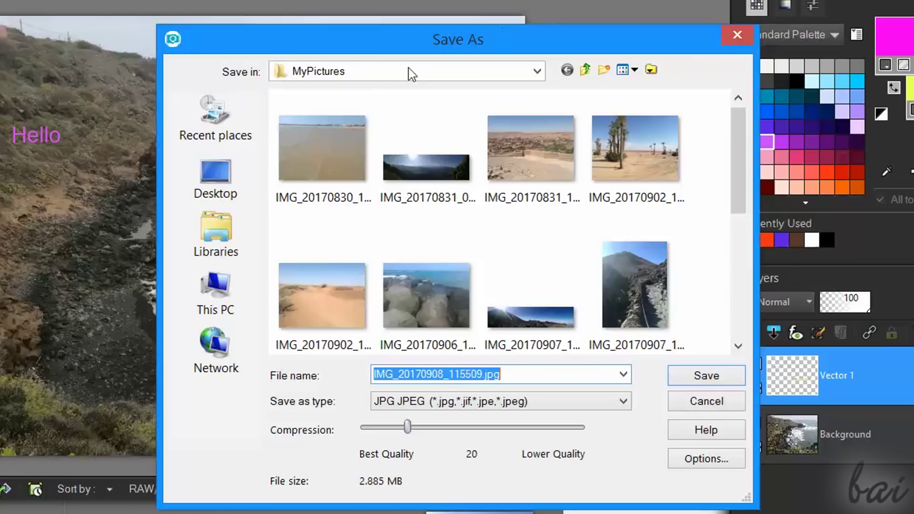
click(500, 401)
scroll(500, 214, down, 3)
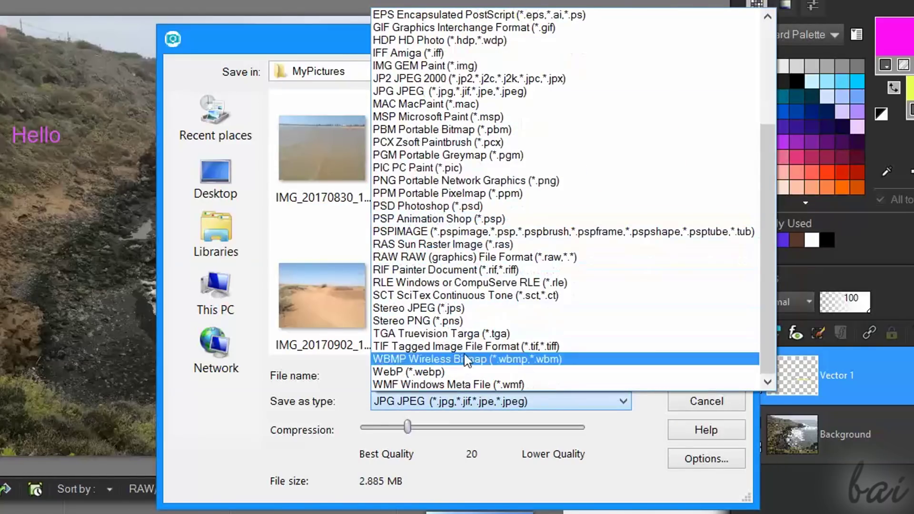
click(466, 376)
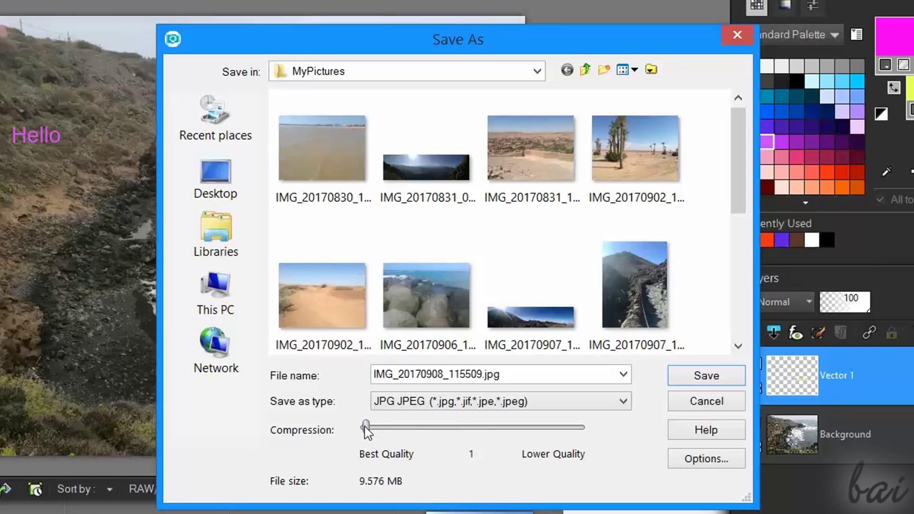
drag(480, 427, 507, 428)
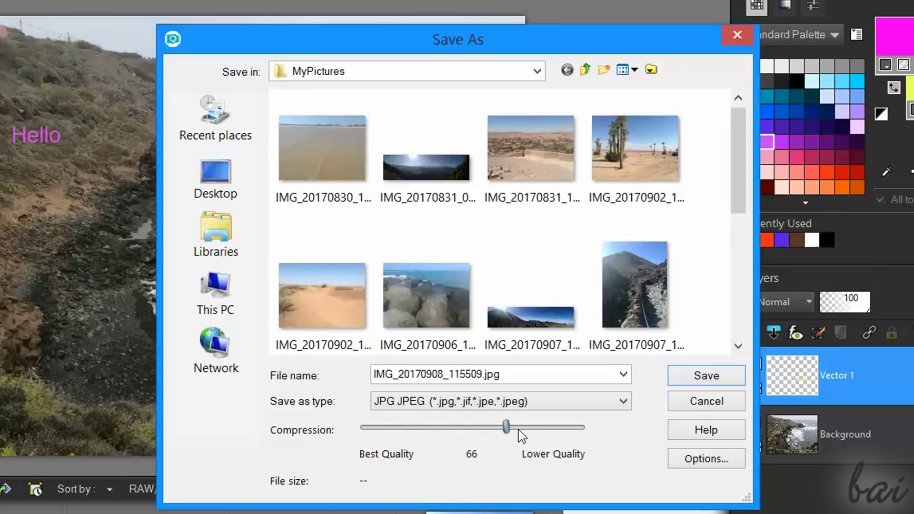